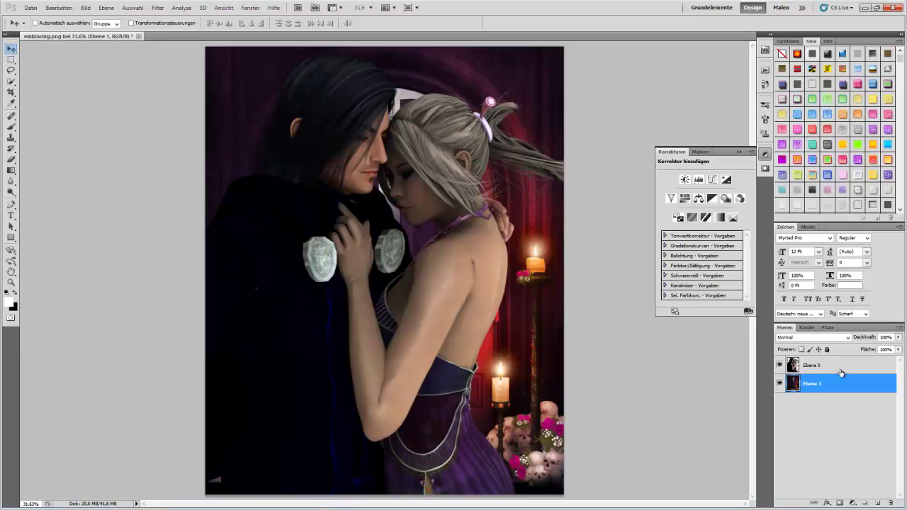
Step: Add a Gradient Map adjustment above Ebene 0 using a purple preset gradient
left_click(814, 365)
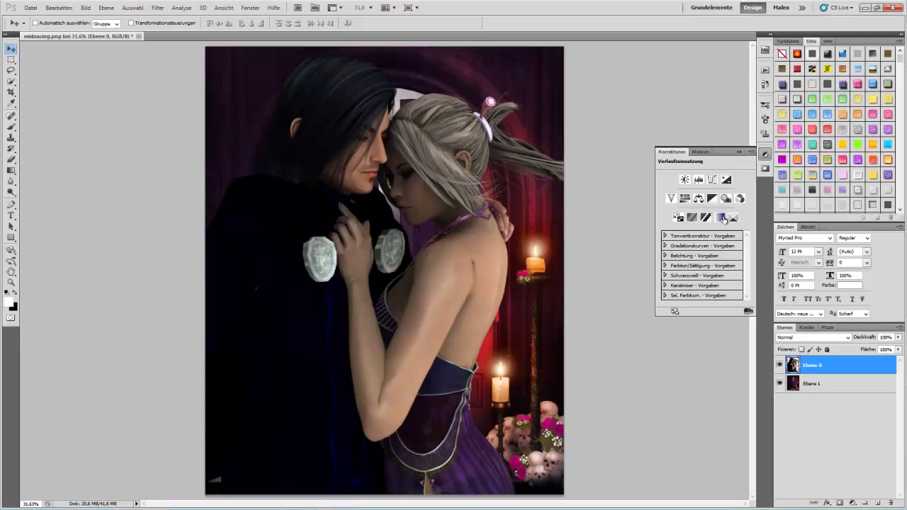
left_click(719, 218)
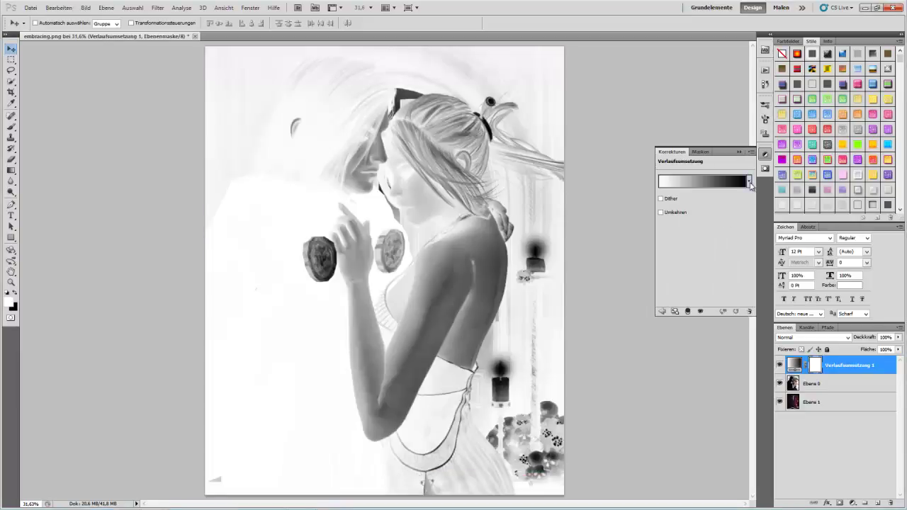
left_click(749, 182)
scroll(771, 404, "up", 1)
scroll(770, 392, "up", 2)
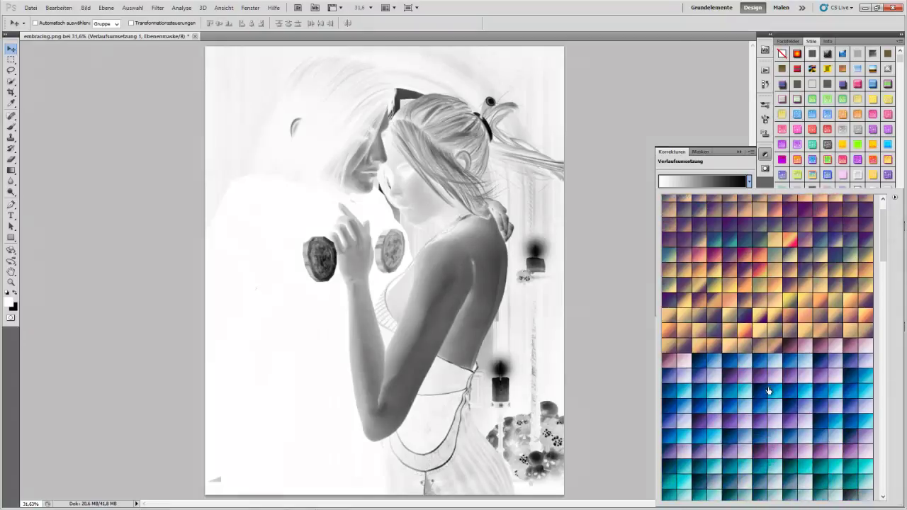
scroll(770, 392, "up", 1)
scroll(776, 386, "down", 1)
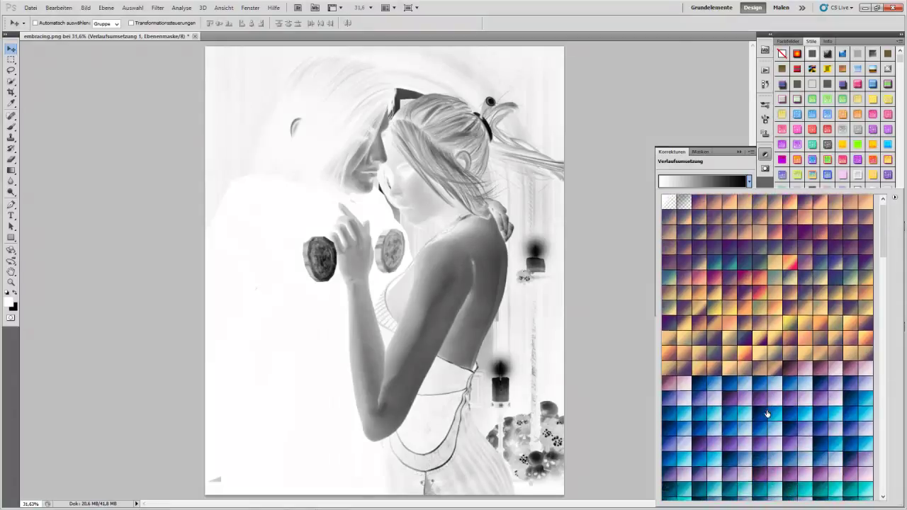
scroll(769, 395, "down", 1)
scroll(765, 397, "down", 1)
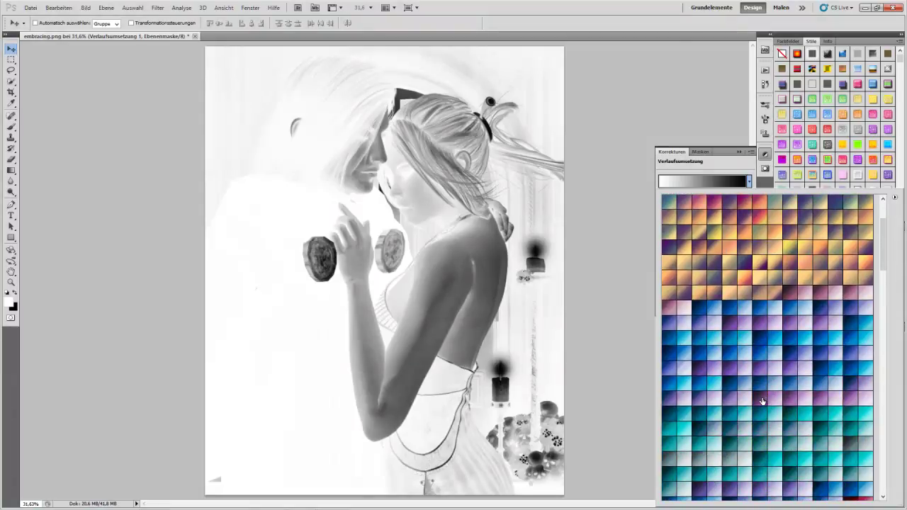
left_click(763, 401)
left_click(627, 22)
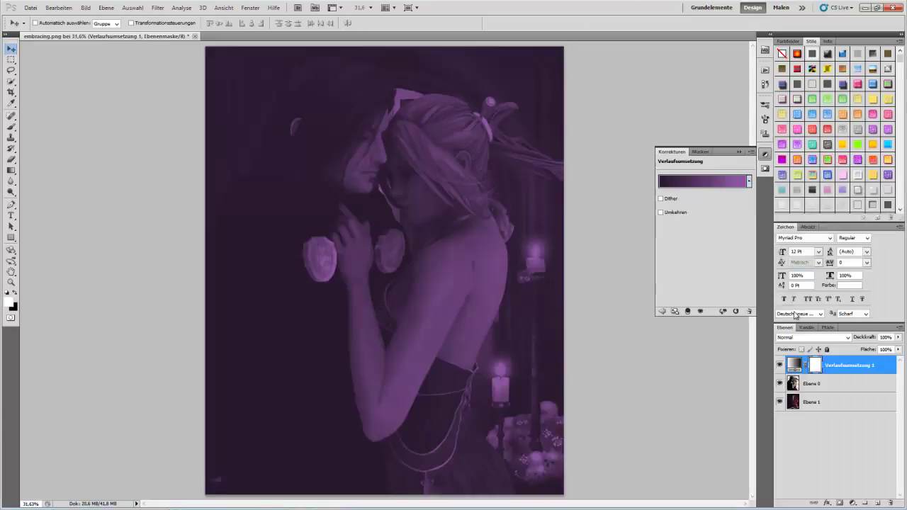
Step: Set the gradient map layer to Weiches Licht blending with fill 20
left_click(789, 338)
left_click(803, 218)
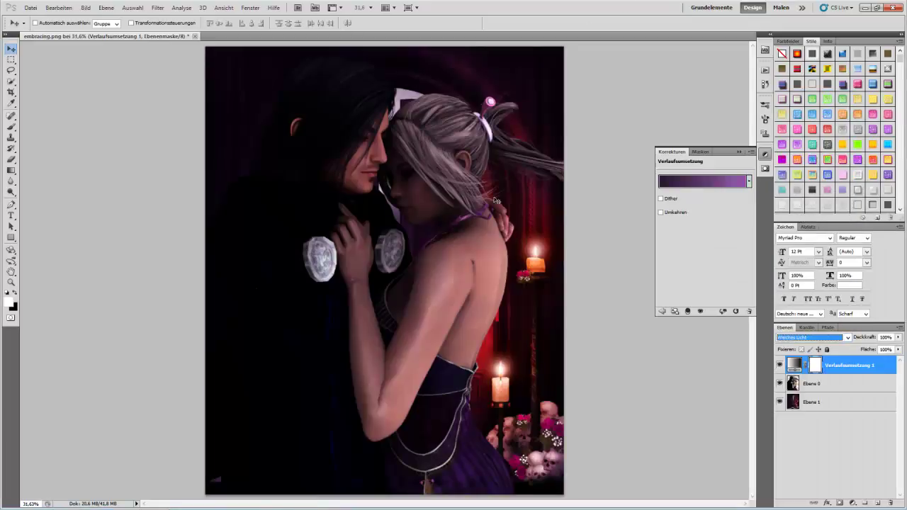
left_click(797, 337)
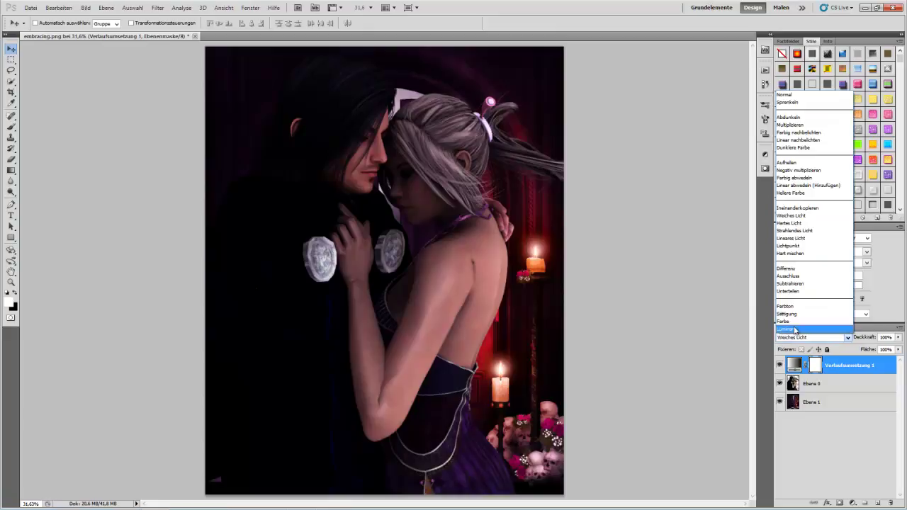
left_click(800, 217)
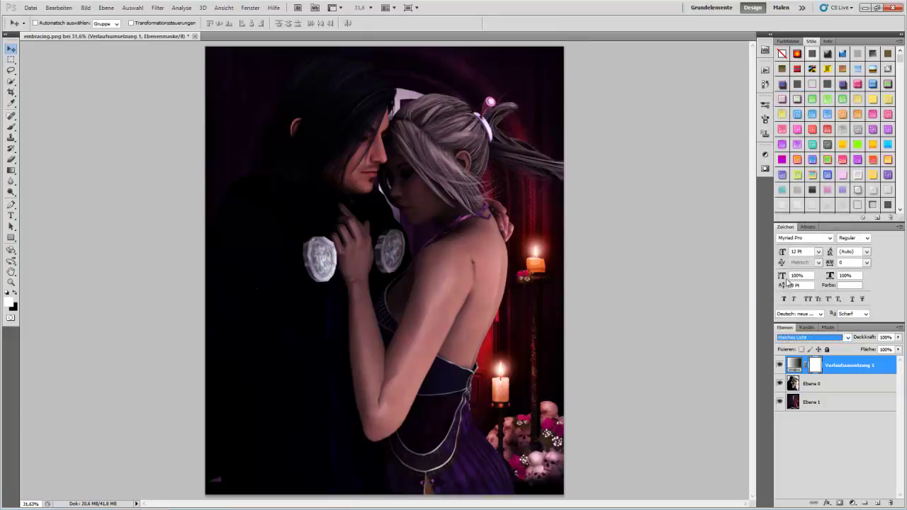
left_click(889, 350)
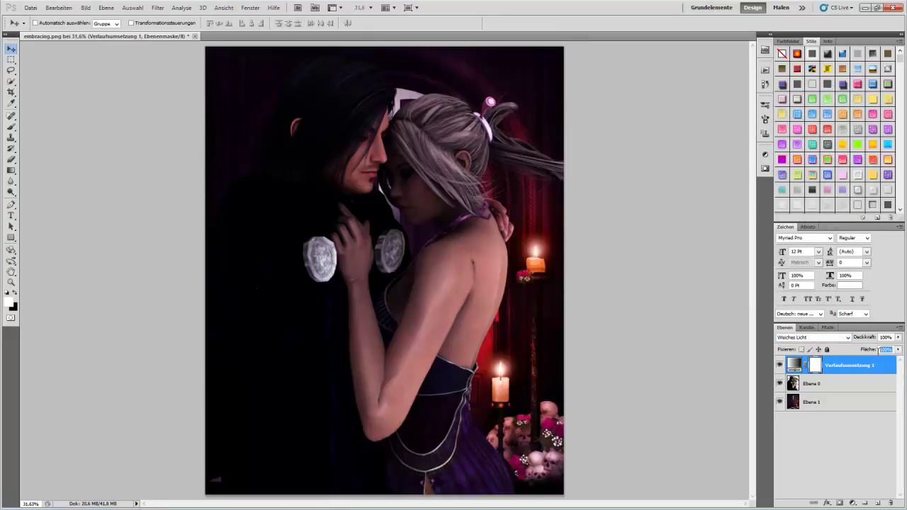
type("20")
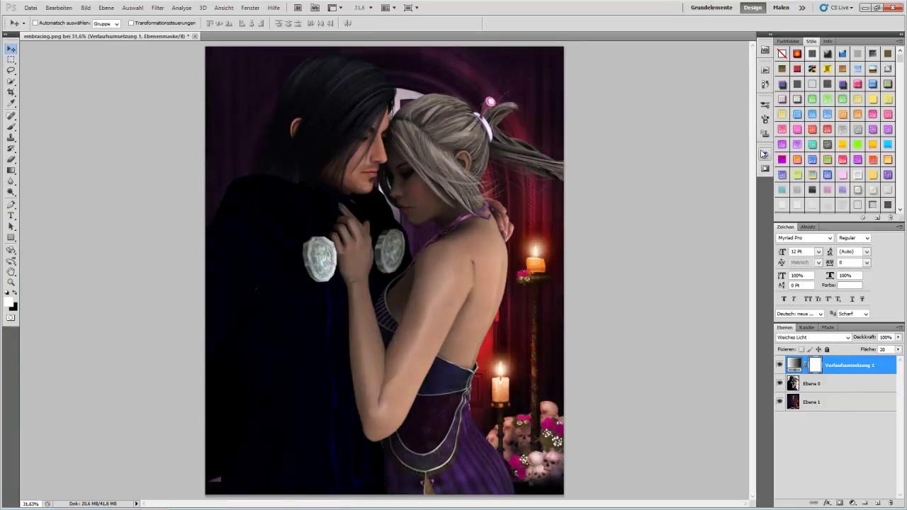
left_click(764, 154)
Step: Add a second Gradient Map adjustment with the dark red preset, leaving it non-inverted
left_click(662, 312)
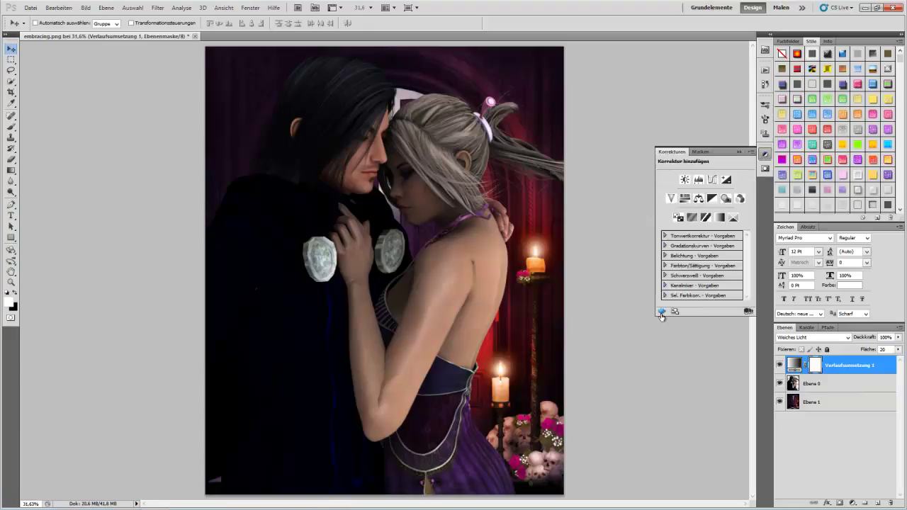
left_click(720, 218)
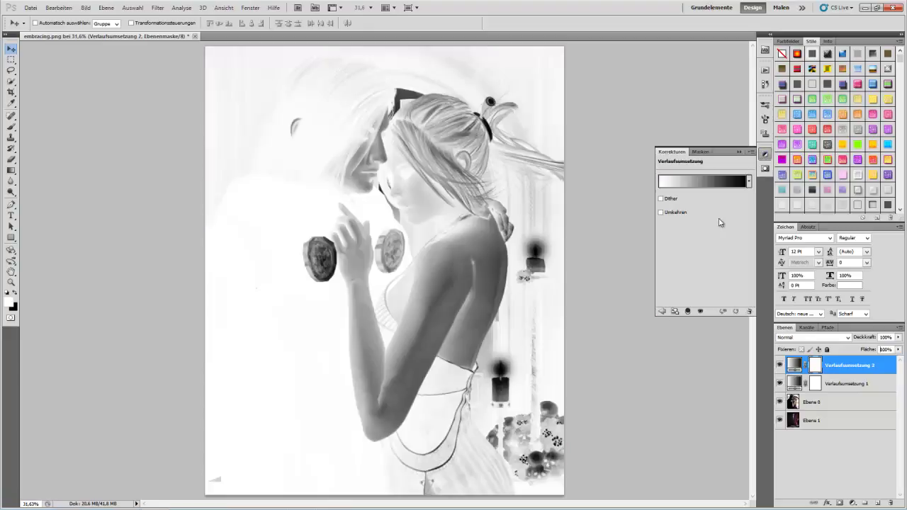
left_click(749, 181)
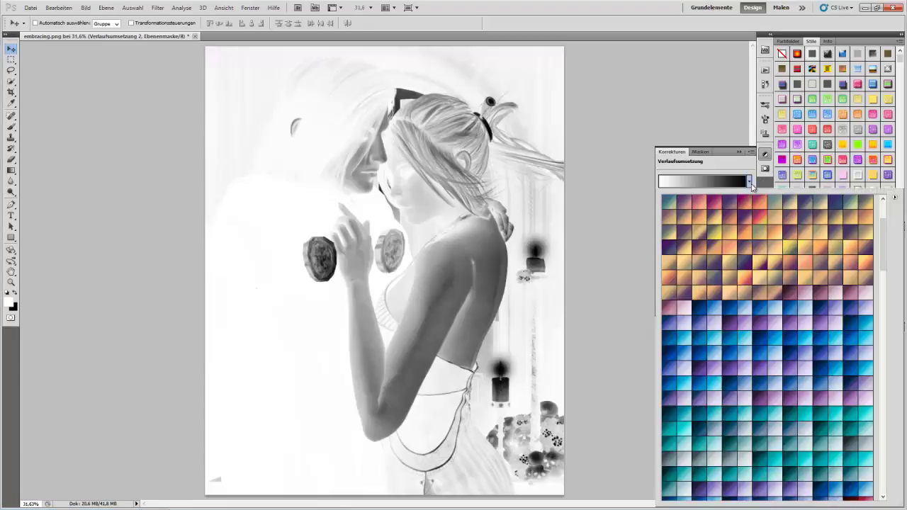
scroll(780, 429, "down", 2)
scroll(779, 432, "down", 3)
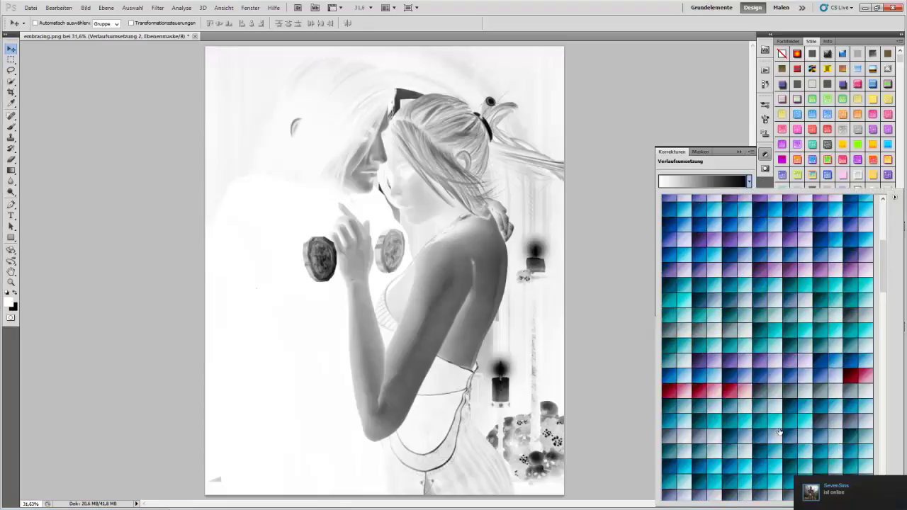
left_click(850, 375)
left_click(547, 6)
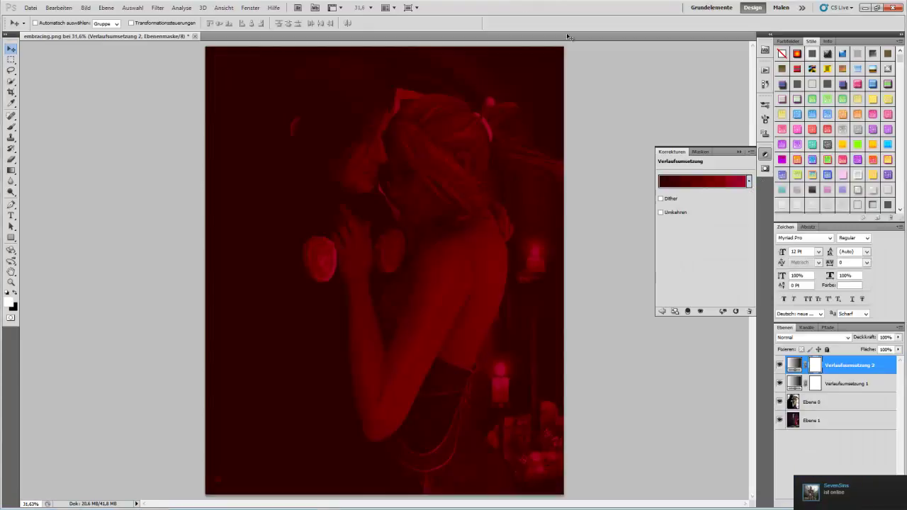
left_click(661, 213)
left_click(661, 213)
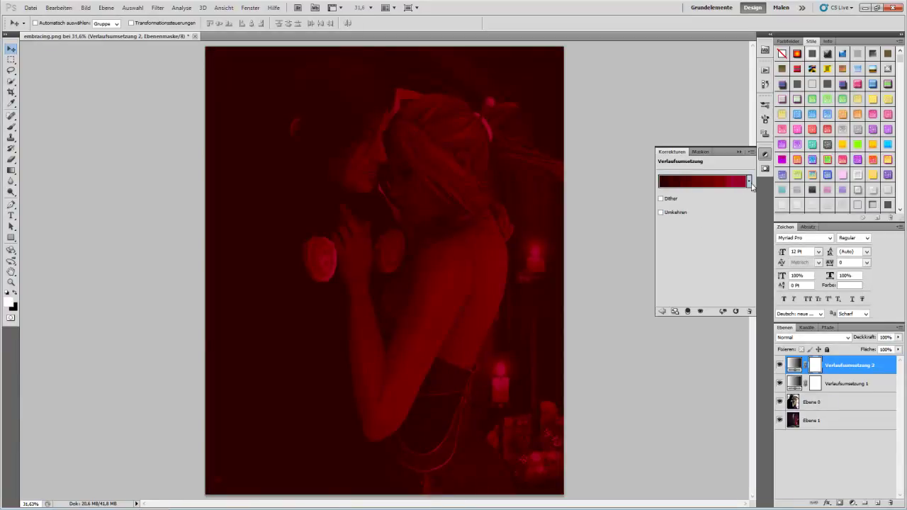
Step: Blend Verlaufsumsetzung 2 as Weiches Licht at 20% fill
left_click(792, 337)
left_click(797, 216)
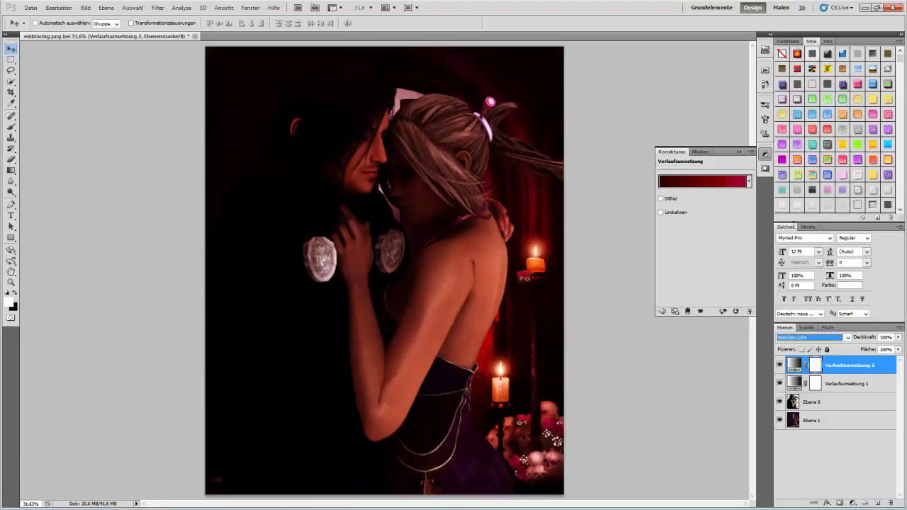
left_click(887, 348)
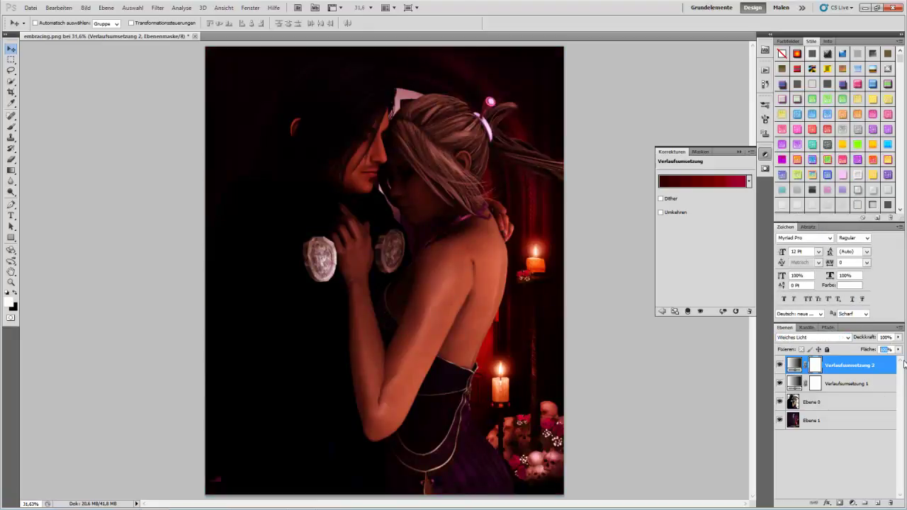
type("20")
key("Return")
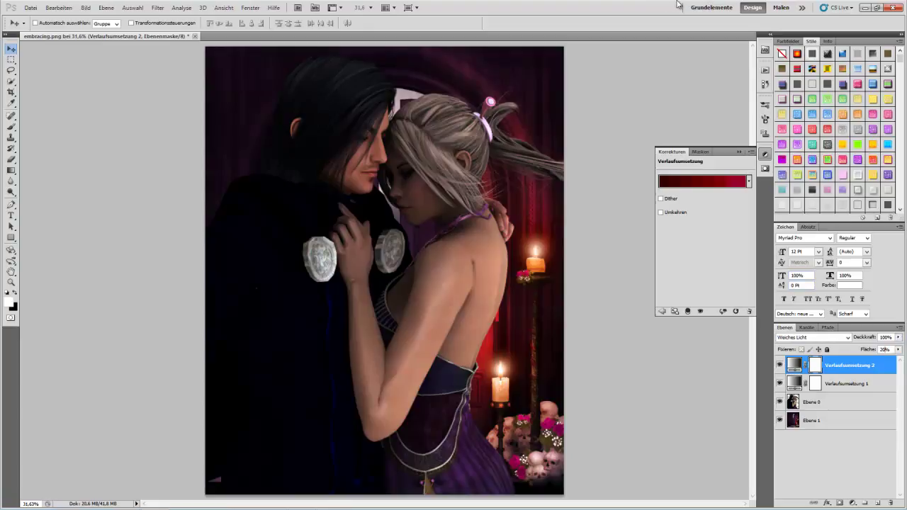
Step: Look through the Image menu without choosing anything, then select the bottom layer Ebene 1
left_click(45, 8)
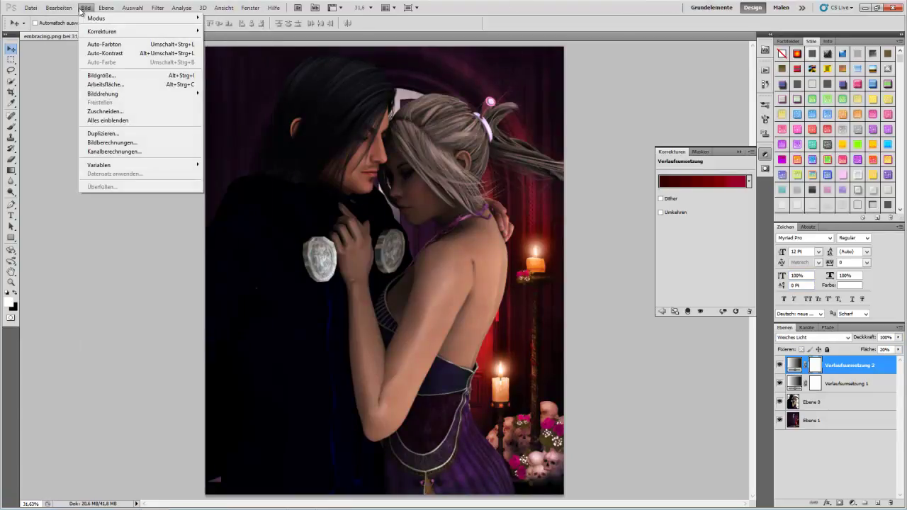
left_click(517, 4)
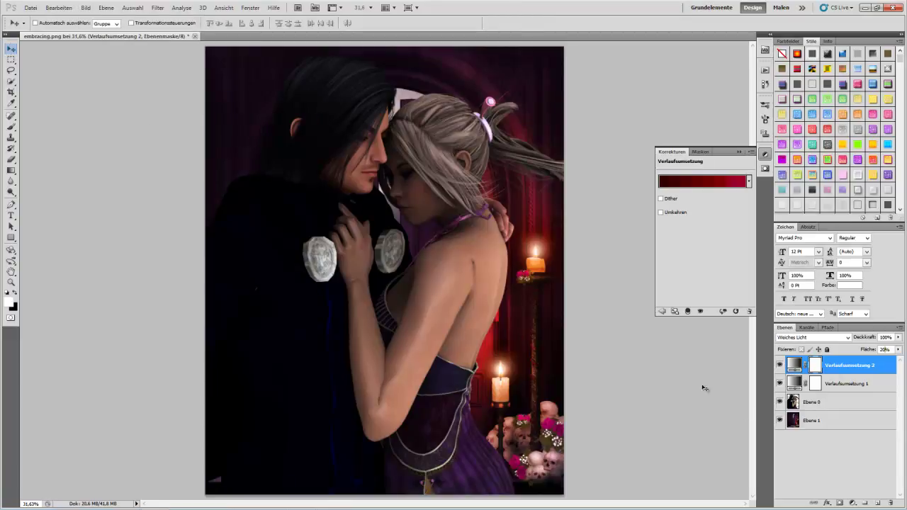
left_click(809, 420)
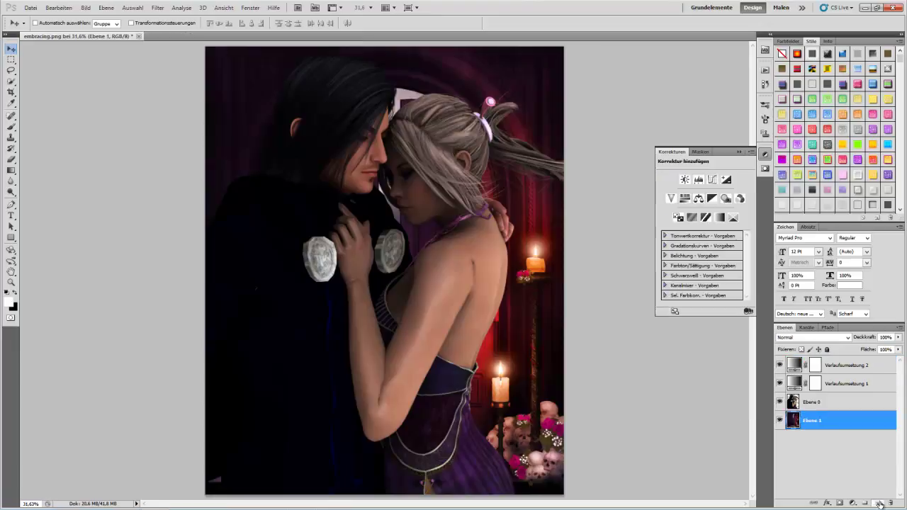
Step: Add a new empty layer Ebene 2 above Ebene 1 and browse the Brush tool presets
left_click(877, 503)
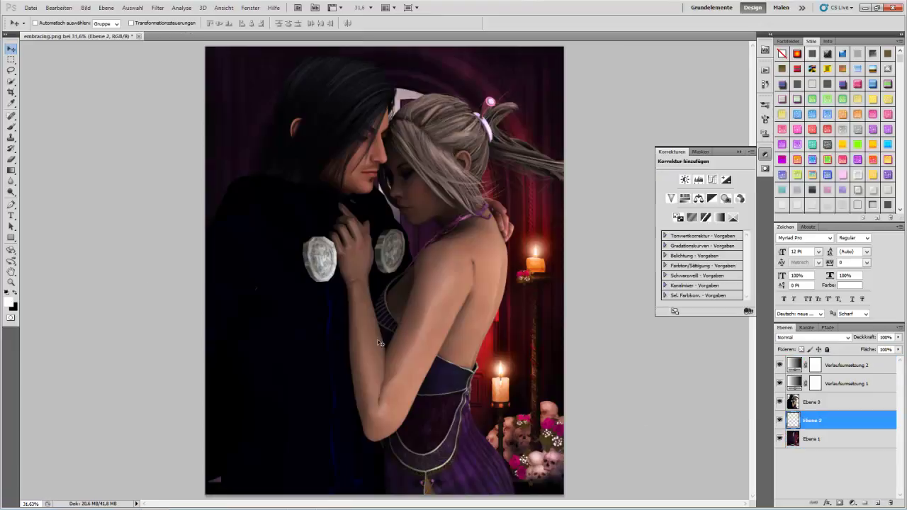
left_click(12, 126)
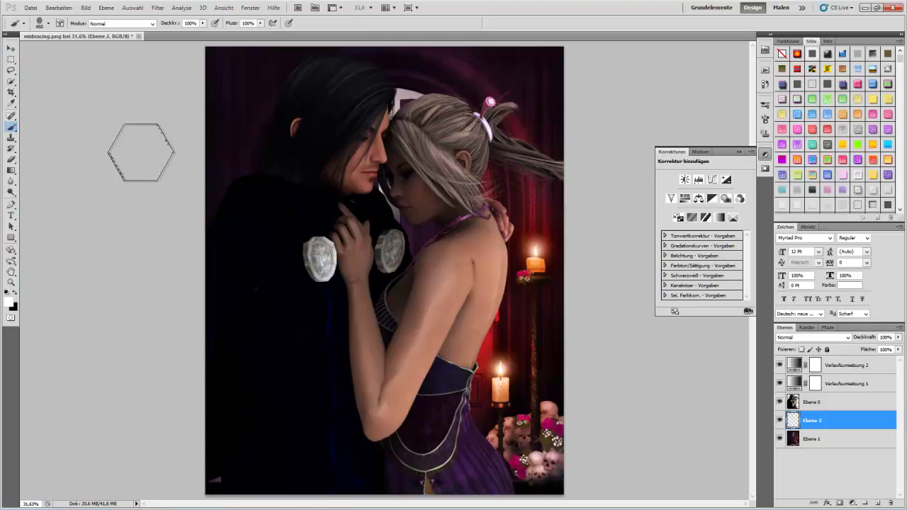
left_click(48, 24)
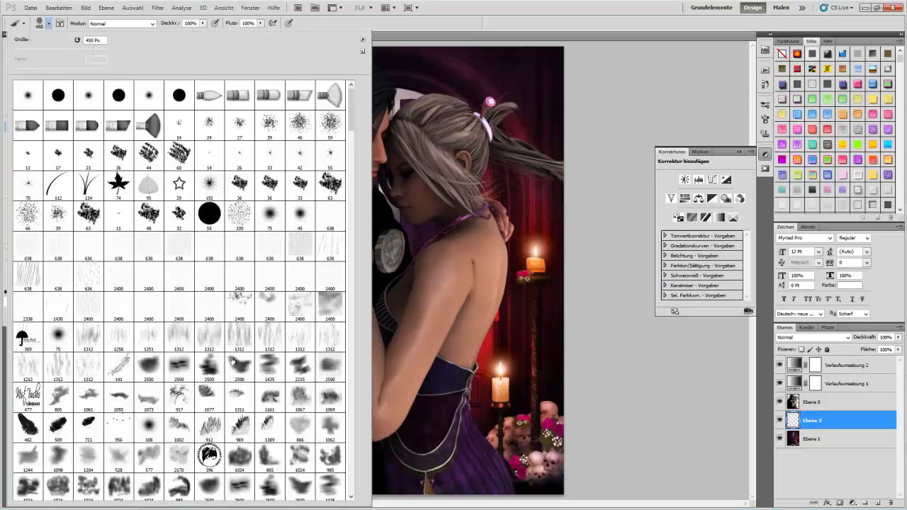
scroll(241, 398, "down", 3)
scroll(240, 398, "down", 2)
scroll(241, 397, "down", 3)
scroll(241, 394, "down", 2)
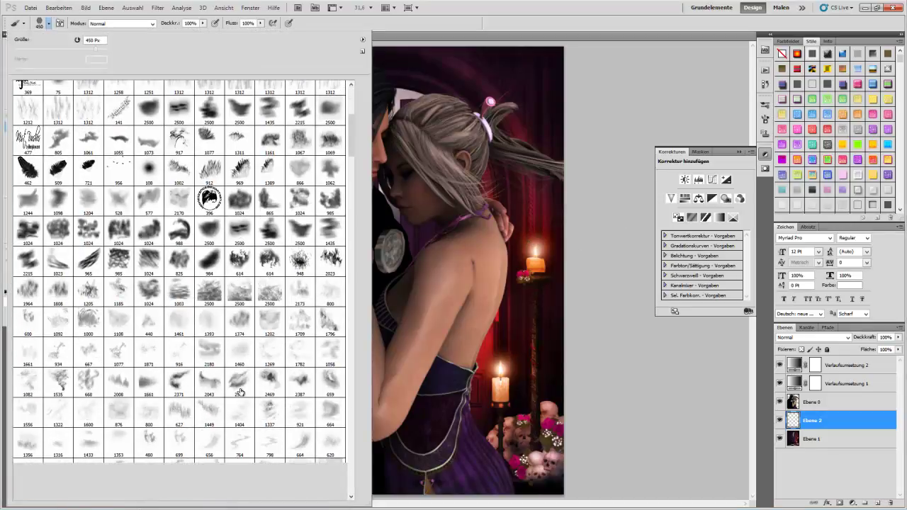
scroll(241, 392, "down", 3)
scroll(240, 391, "down", 3)
scroll(241, 388, "down", 3)
scroll(241, 386, "down", 2)
scroll(241, 382, "down", 3)
scroll(240, 380, "down", 3)
scroll(241, 382, "down", 3)
scroll(241, 382, "down", 1)
scroll(241, 383, "down", 3)
scroll(240, 384, "down", 3)
scroll(241, 384, "down", 2)
scroll(240, 384, "down", 2)
scroll(240, 385, "down", 2)
scroll(240, 385, "down", 2)
scroll(240, 384, "down", 1)
Step: Pick a smoke brush shape from the presets and hide both gradient map layers
left_click(240, 360)
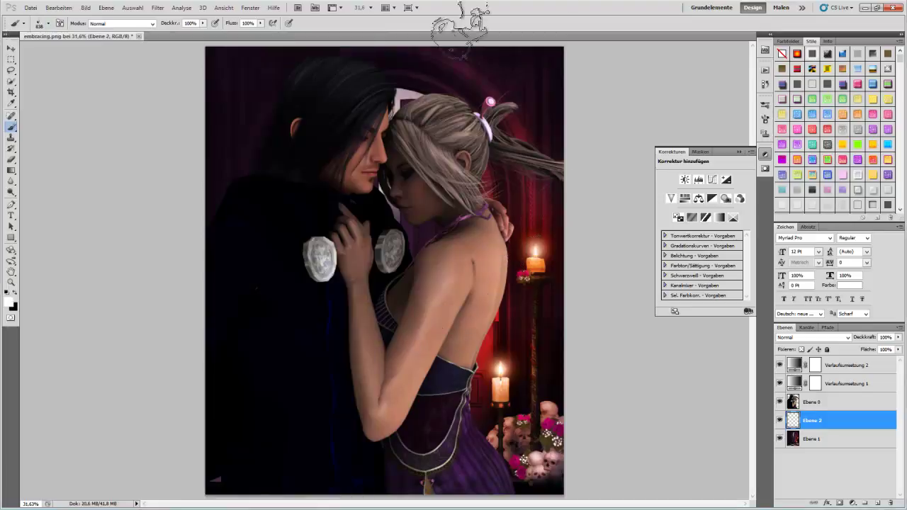
key("Return")
left_click(780, 383)
left_click(779, 365)
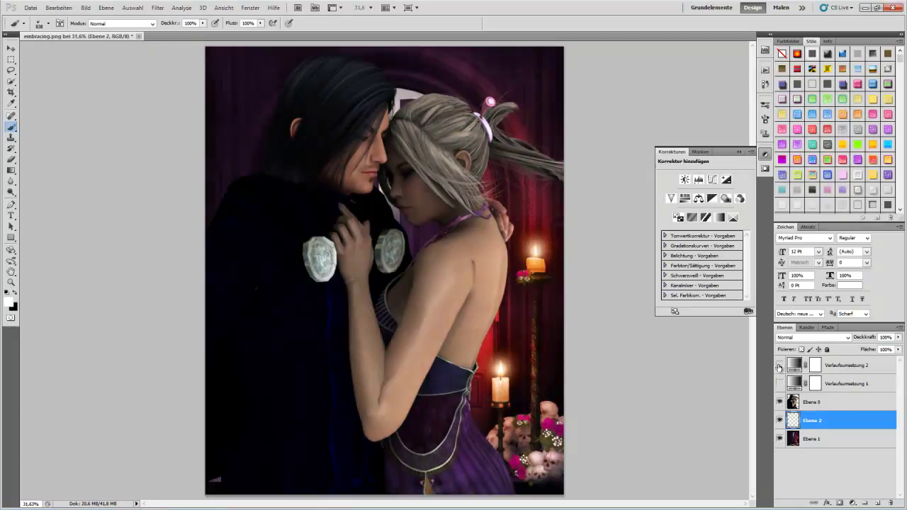
Step: Sample a colour with the eyedropper and make both gradient map layers visible again
left_click(11, 103)
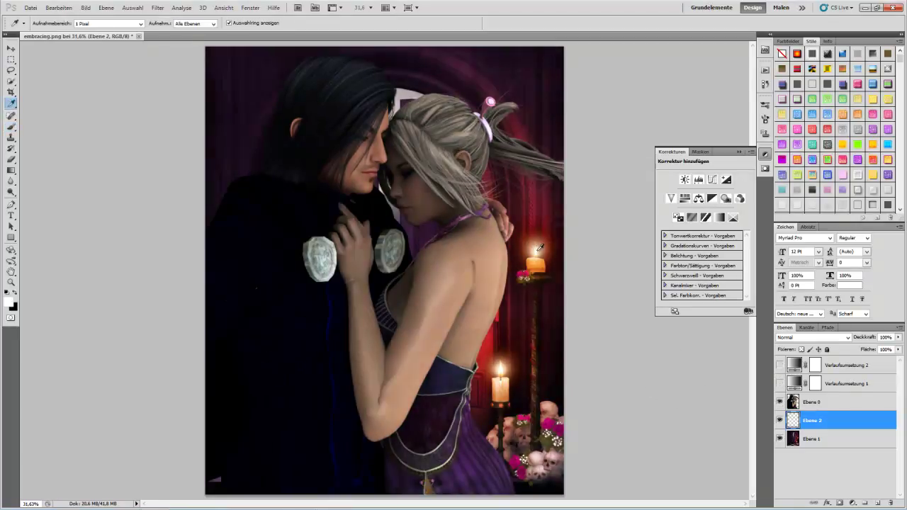
left_click(779, 383)
left_click(779, 365)
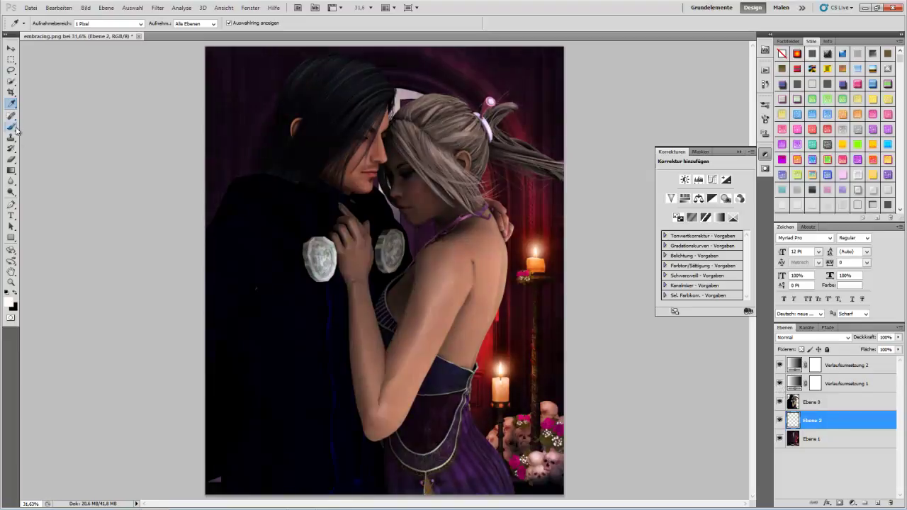
Step: Stamp white smoke wisps above both candles, then select Verlaufsumsetzung 2 with the Move tool
left_click(11, 126)
left_click(540, 212)
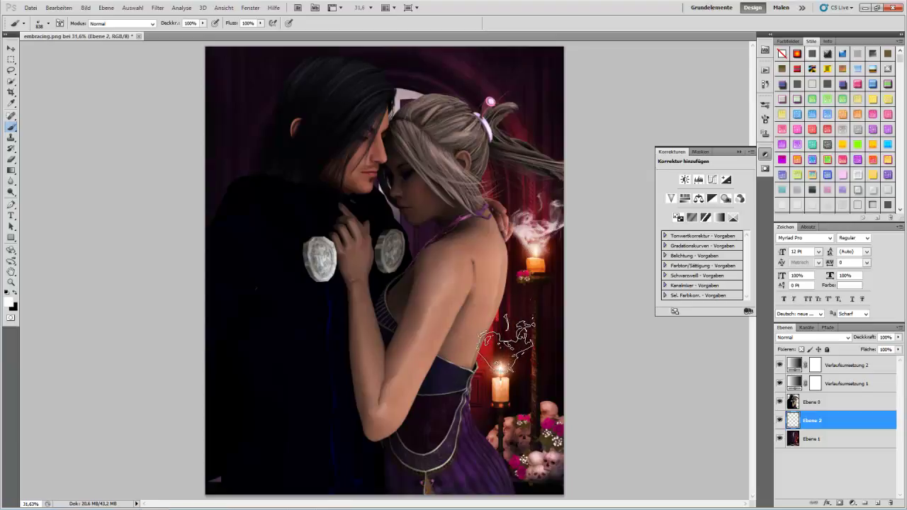
left_click(504, 335)
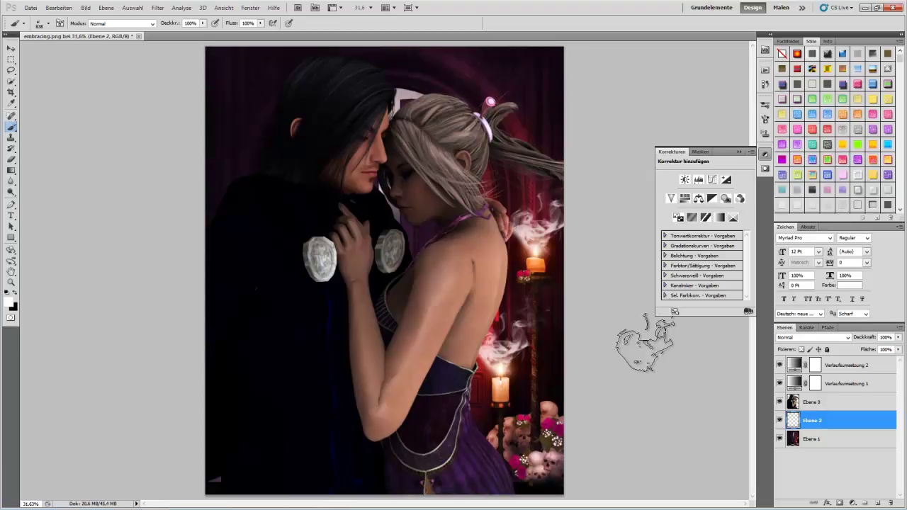
left_click(10, 48)
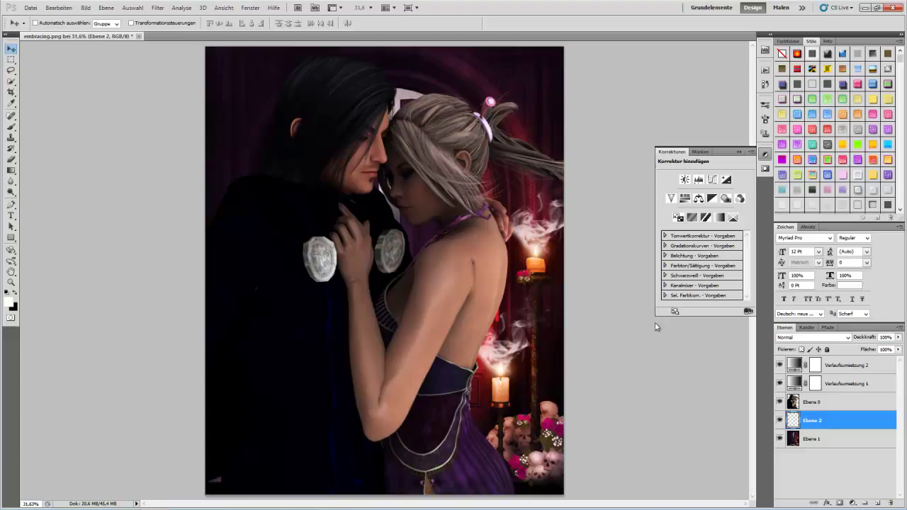
left_click(846, 367)
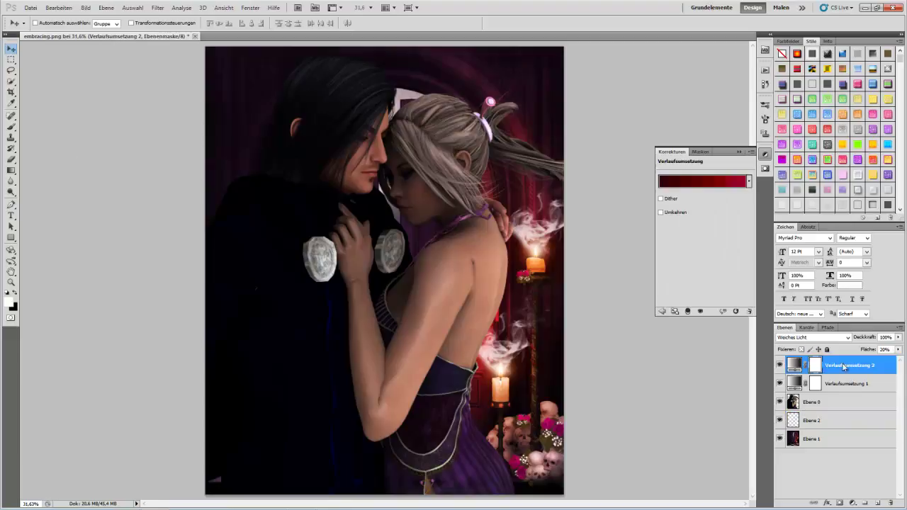
Step: Add a third Gradient Map with a dark purple preset, trying Negativ multiplizieren blending
left_click(662, 311)
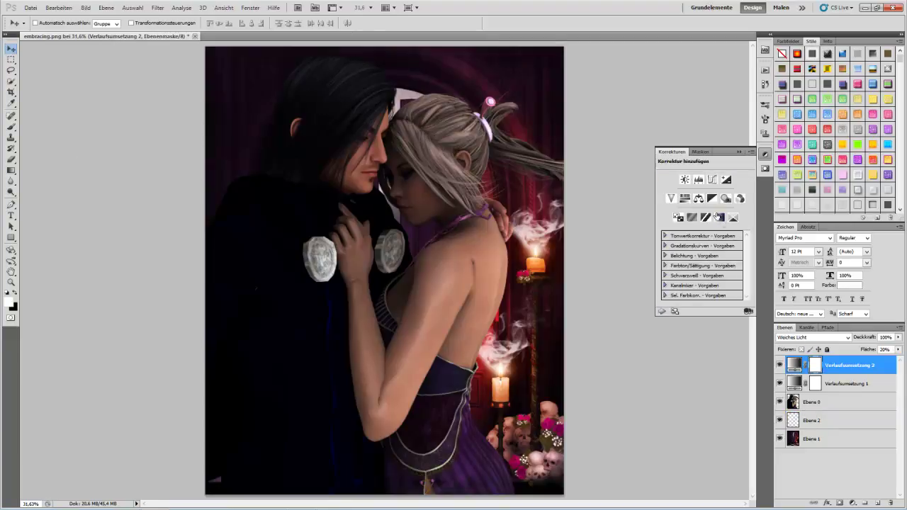
left_click(720, 219)
left_click(749, 182)
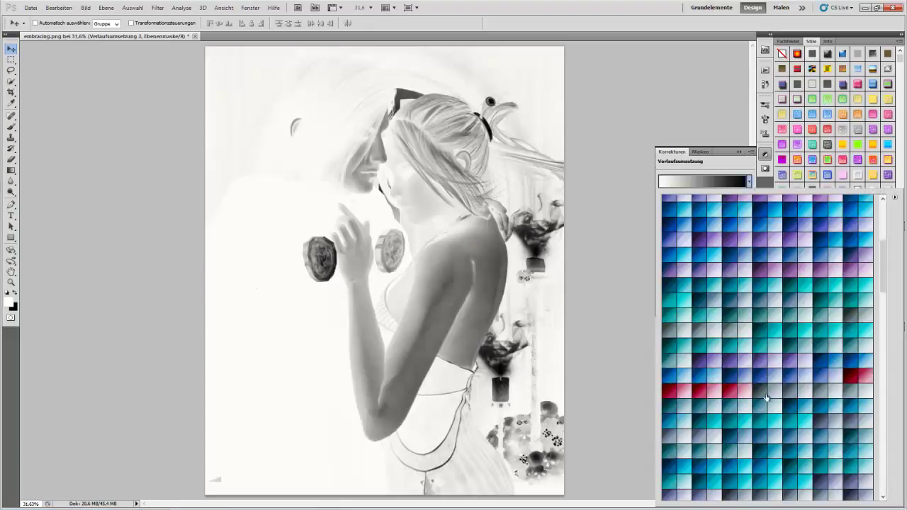
scroll(765, 398, "down", 3)
scroll(765, 398, "down", 3)
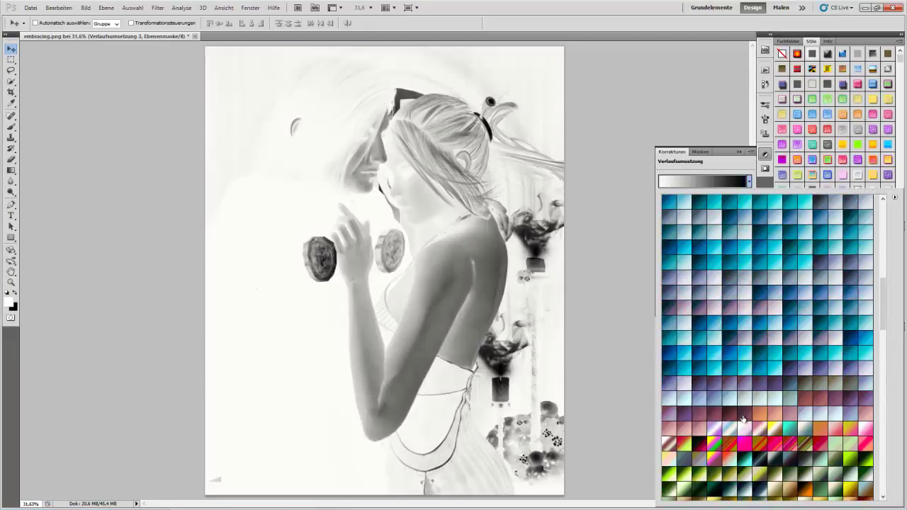
left_click(855, 407)
key("Return")
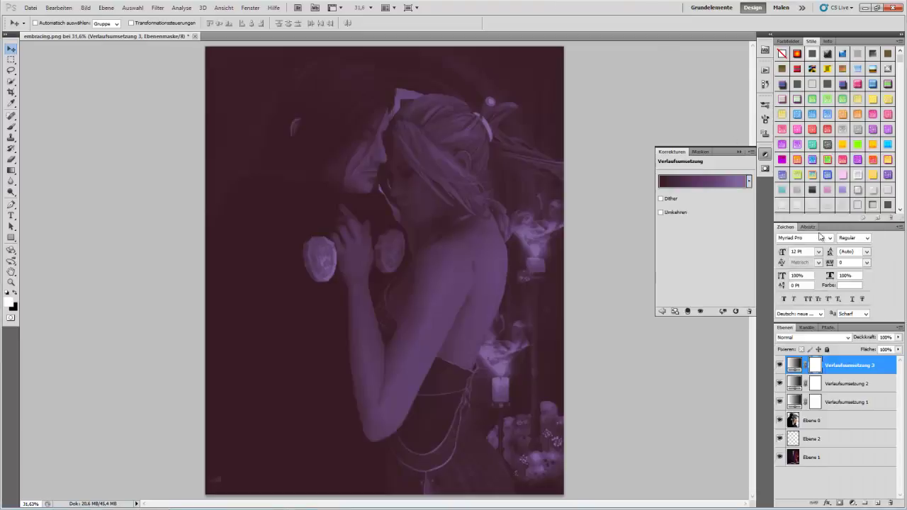
left_click(813, 337)
left_click(814, 171)
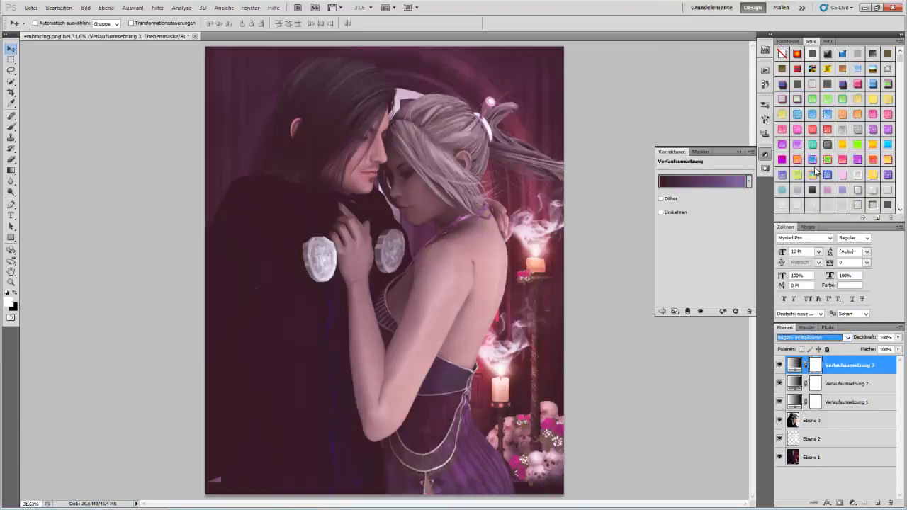
Step: Compare other presets, settle on the dark red-purple gradient, and reverse it
left_click(747, 183)
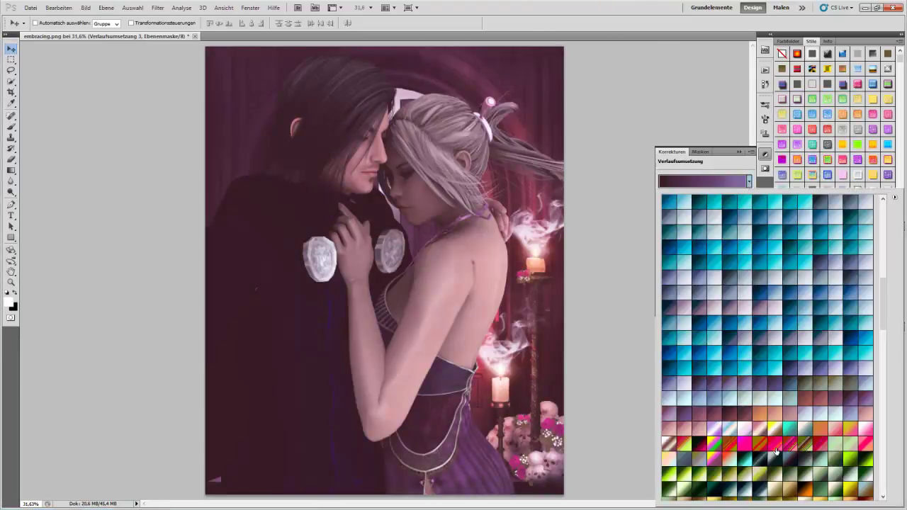
scroll(776, 451, "down", 2)
scroll(775, 443, "down", 2)
scroll(773, 439, "down", 2)
scroll(772, 432, "down", 2)
scroll(772, 432, "down", 2)
left_click(756, 384)
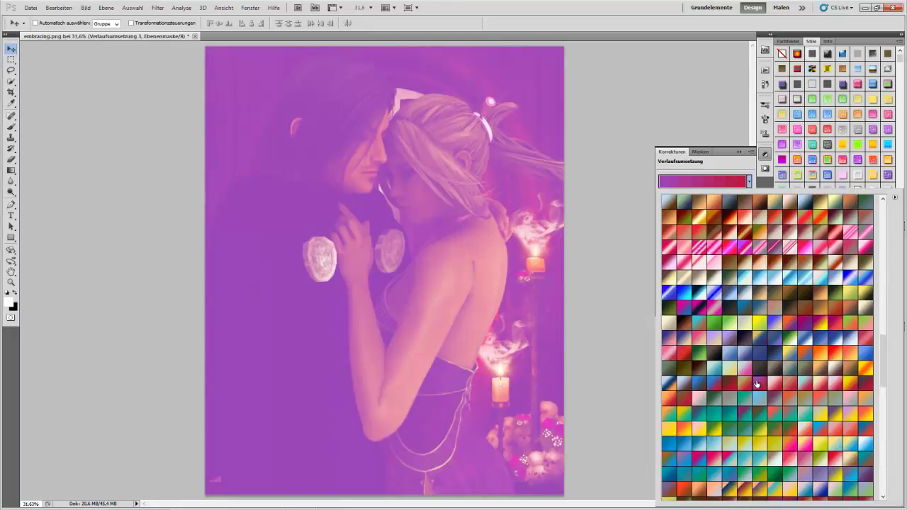
left_click(836, 386)
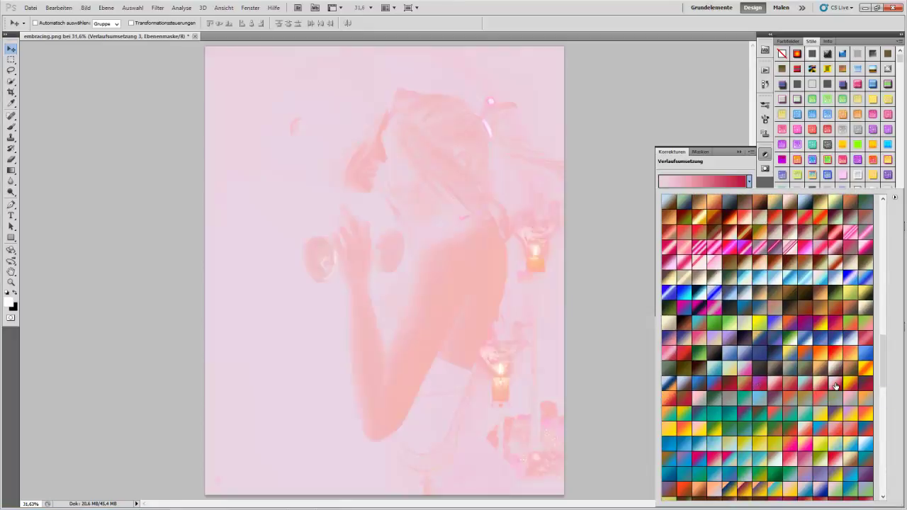
scroll(785, 387, "down", 2)
scroll(779, 369, "down", 4)
scroll(773, 358, "down", 2)
left_click(778, 302)
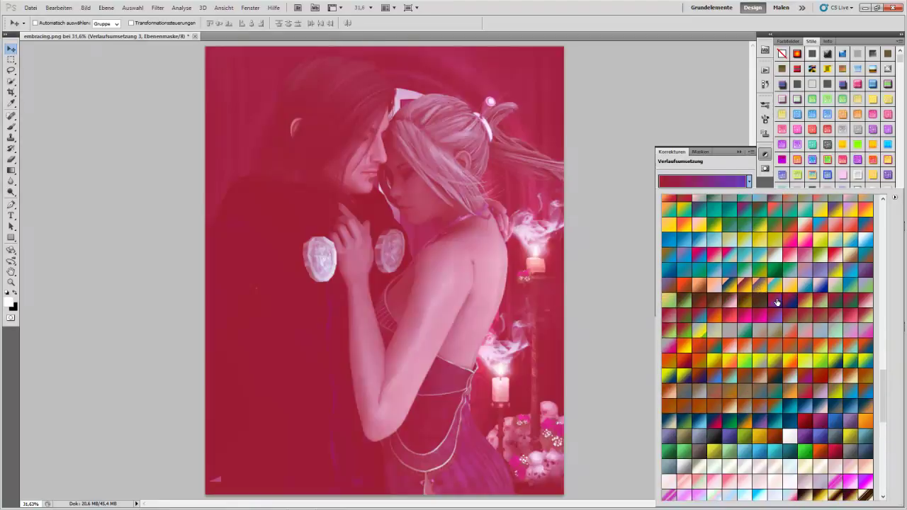
left_click(628, 36)
left_click(661, 212)
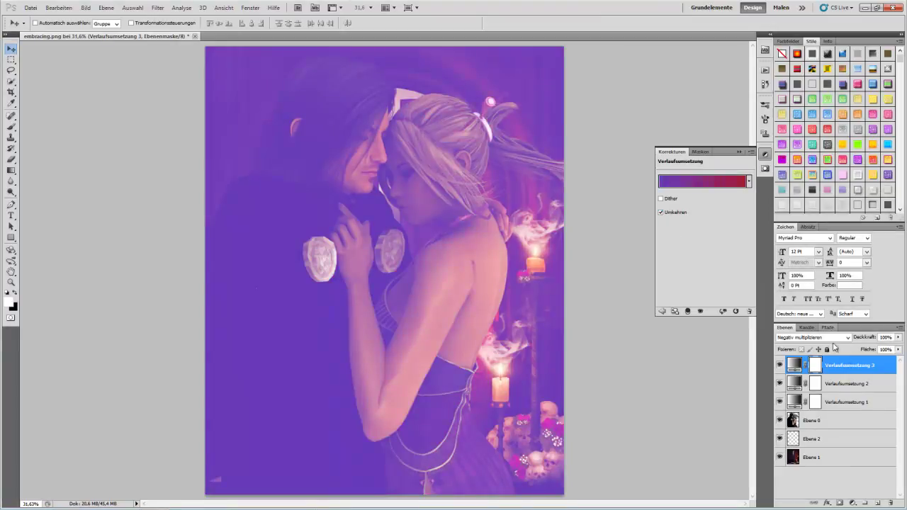
Step: Blend Verlaufsumsetzung 3 as Weiches Licht and set its fill to 50
left_click(812, 338)
left_click(803, 216)
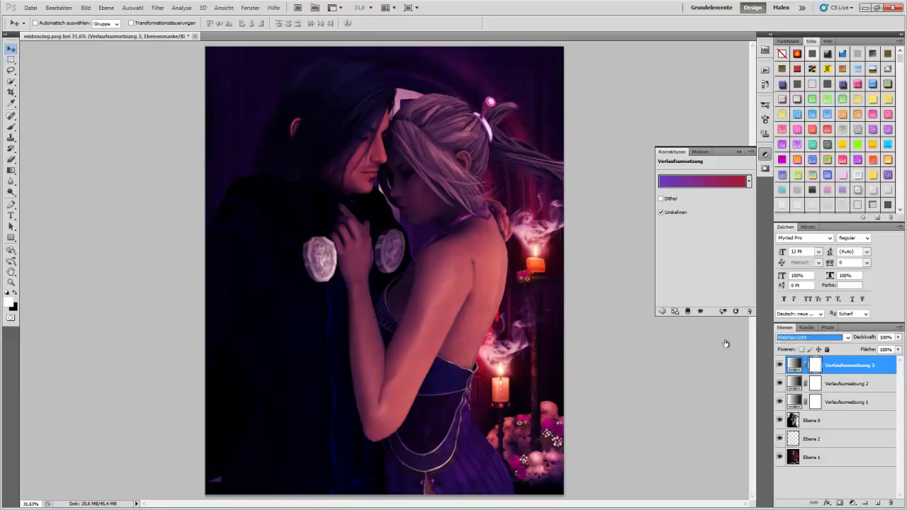
left_click(863, 347)
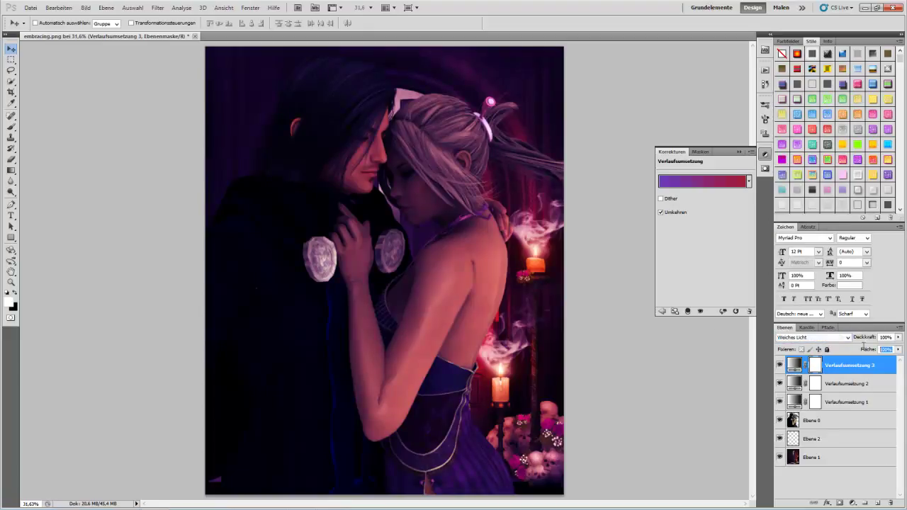
type("50")
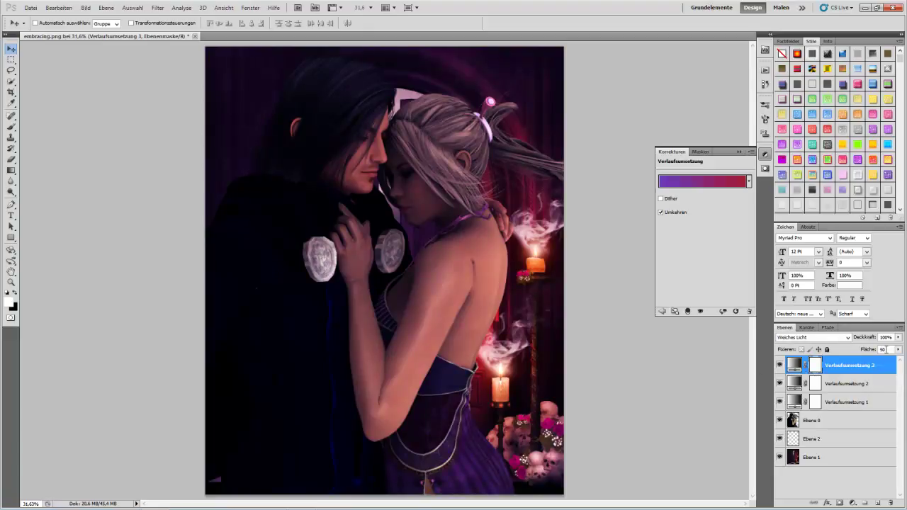
type("20")
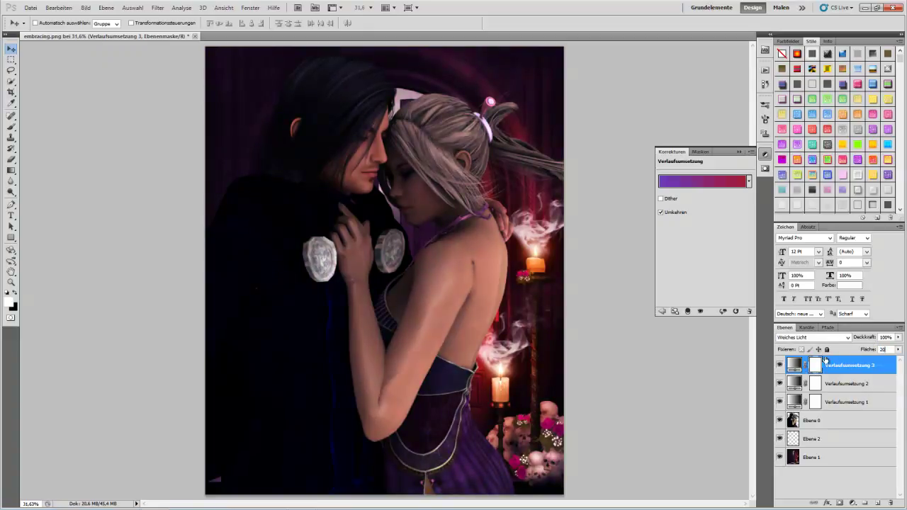
Step: Duplicate Ebene 0 as Ebene 0 Kopie and apply a 50-pixel Gaussian blur to it
left_click(841, 426)
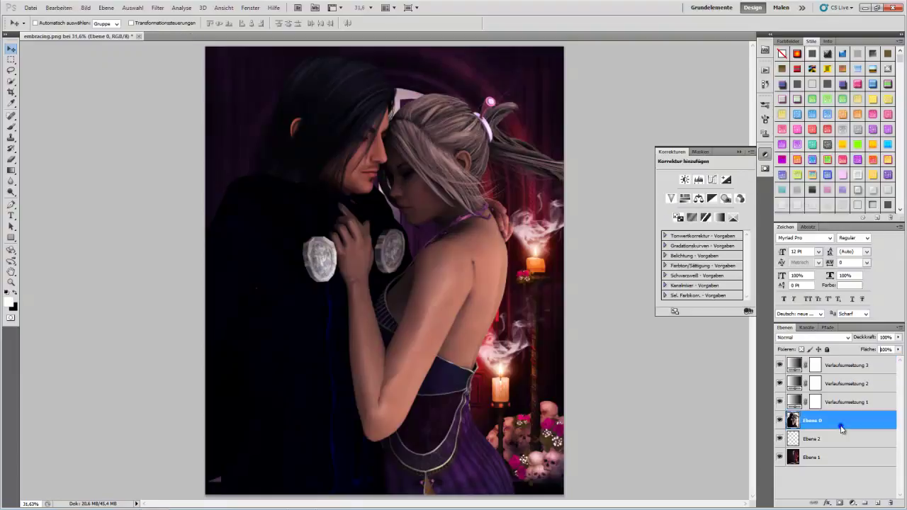
right_click(841, 425)
left_click(785, 239)
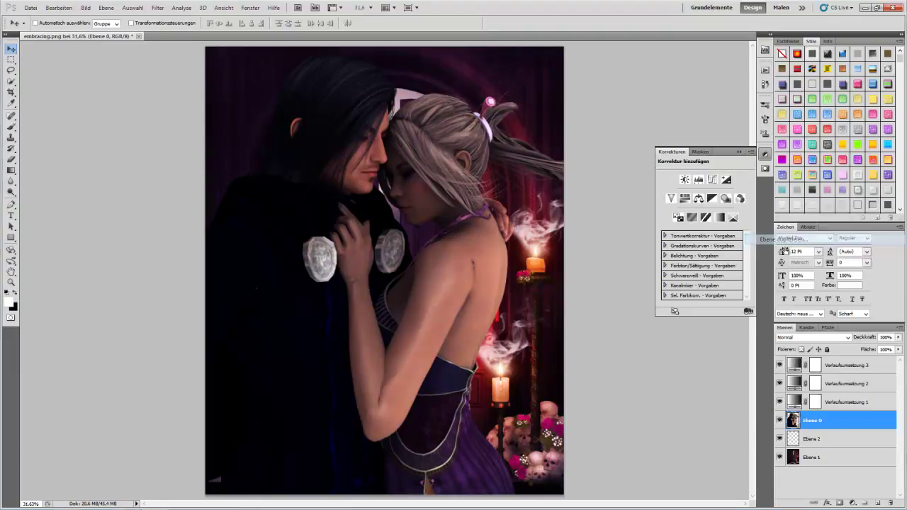
left_click(537, 156)
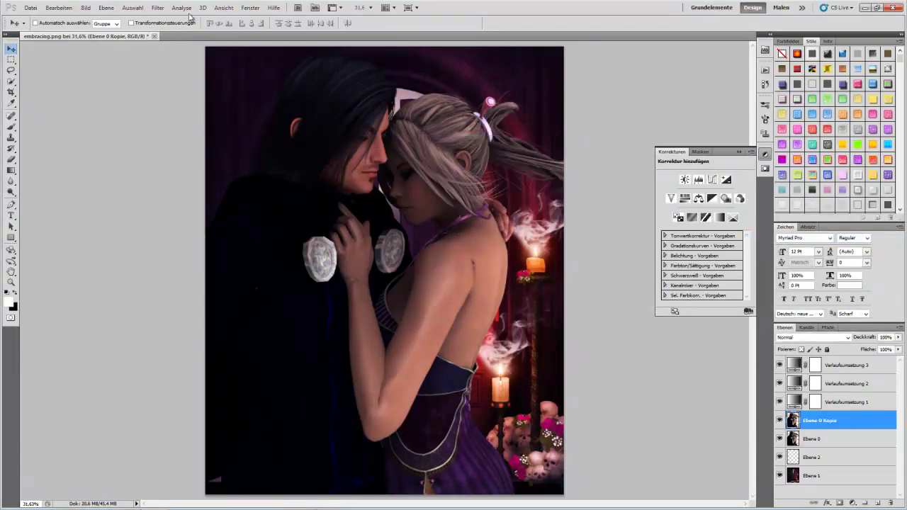
left_click(157, 8)
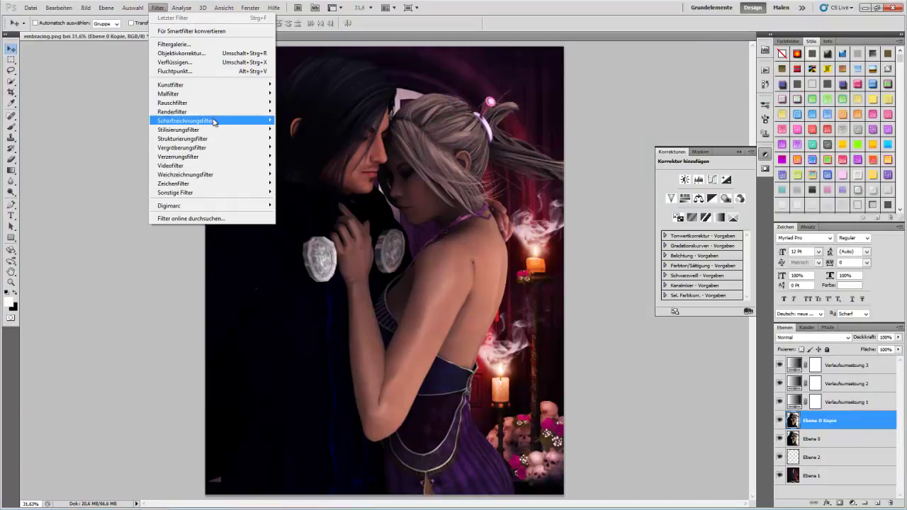
mouse_move(186, 174)
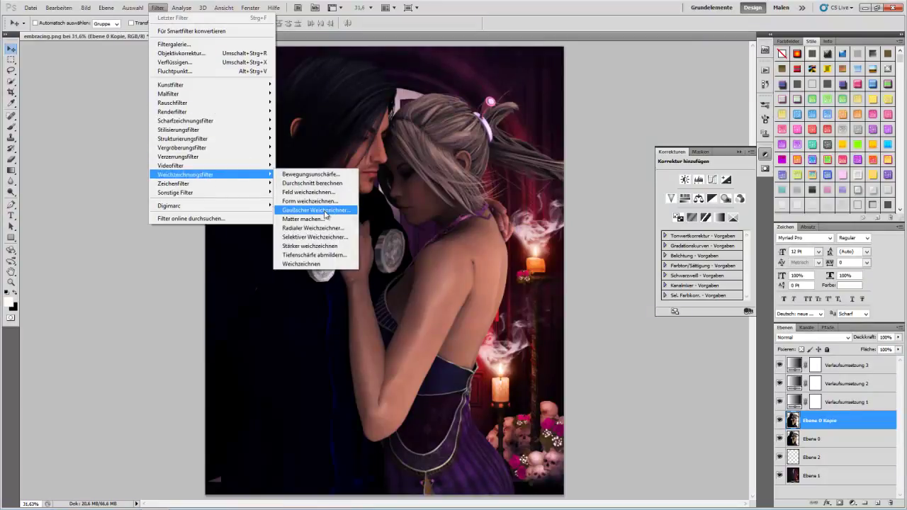
left_click(324, 212)
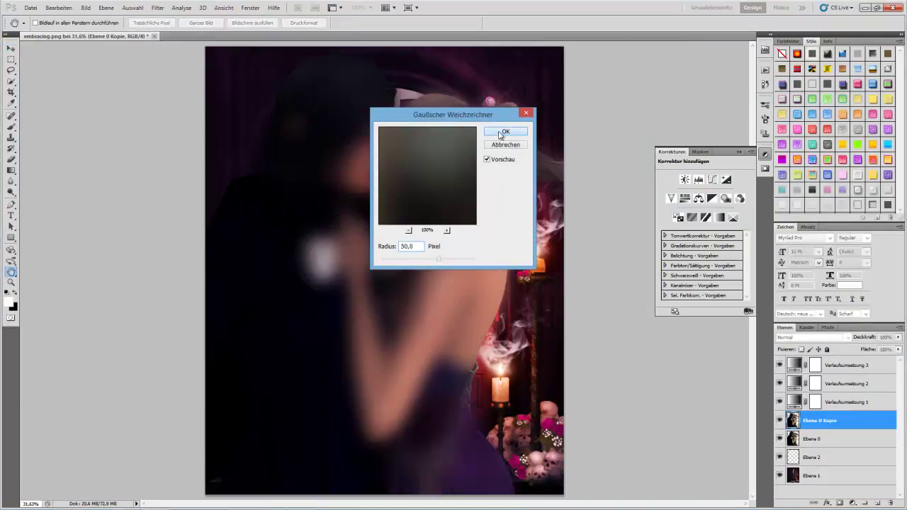
left_click(505, 131)
Step: Blend the blurred copy as Weiches Licht with its fill lowered to 50%
left_click(804, 339)
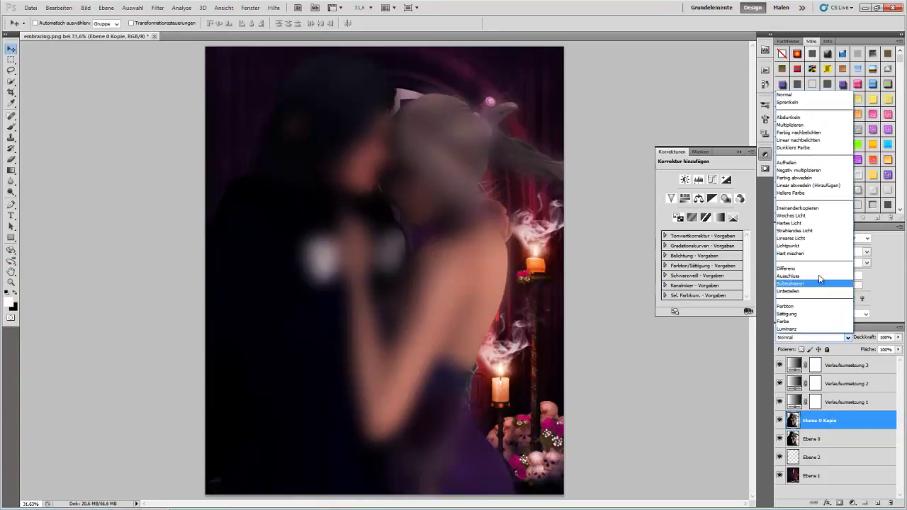
left_click(808, 217)
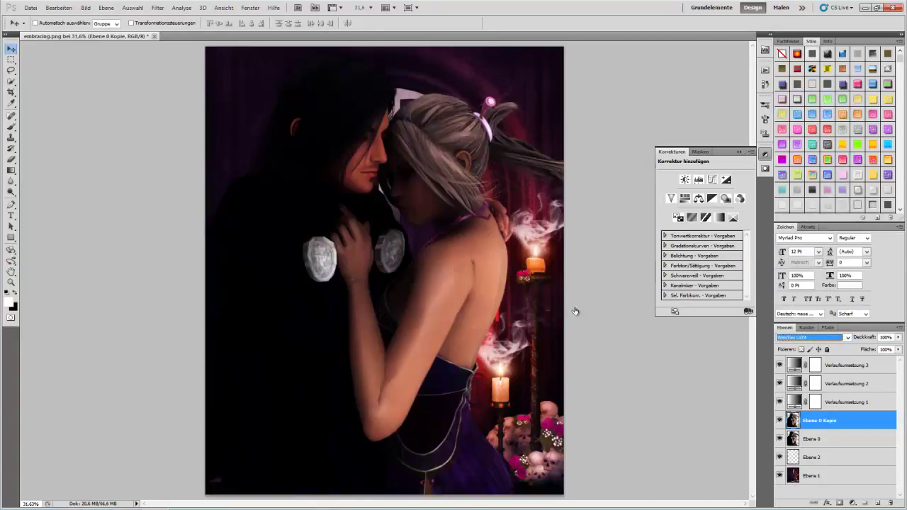
left_click(886, 349)
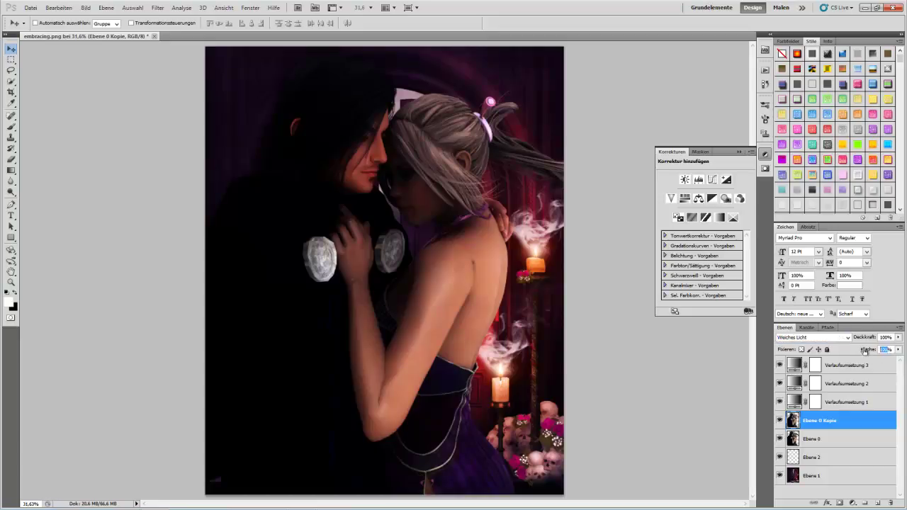
type("58")
key("Return")
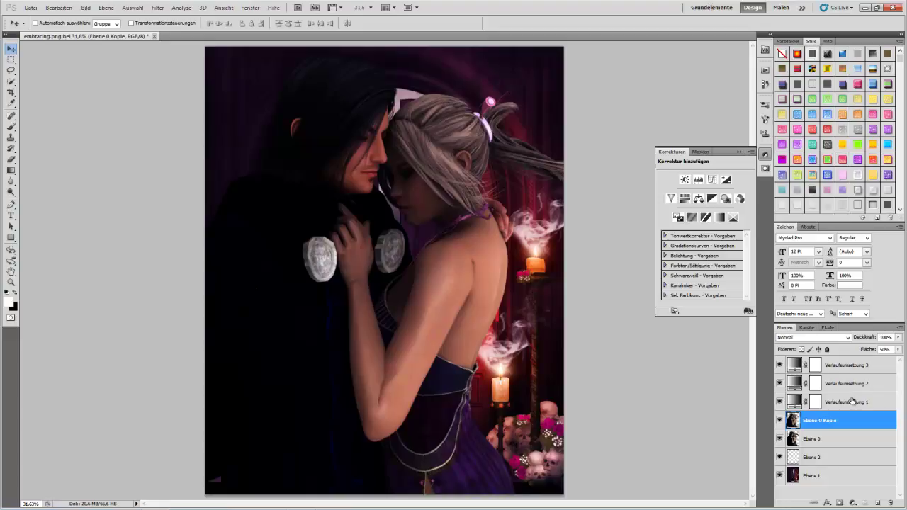
key("Delete")
Step: Add a Curves layer masked to the couple using the Heller (RGB) preset
left_click(793, 421, "ctrl")
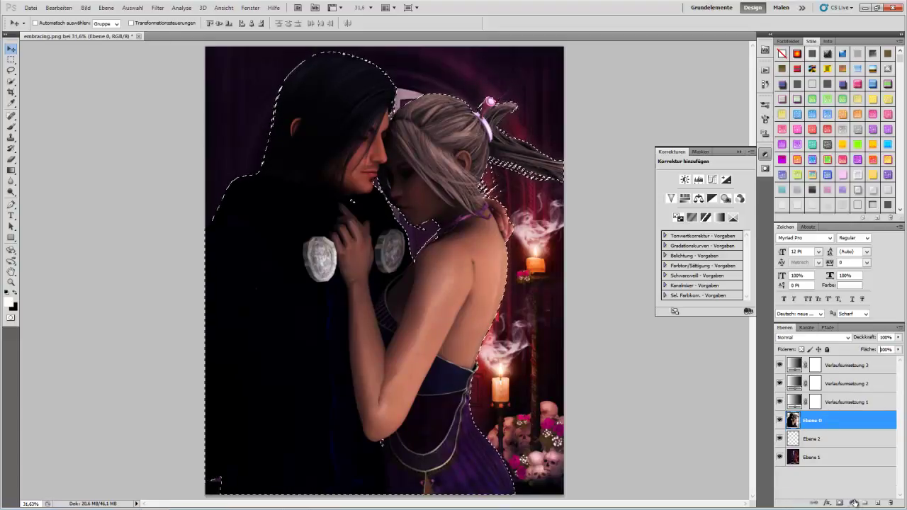
left_click(712, 180)
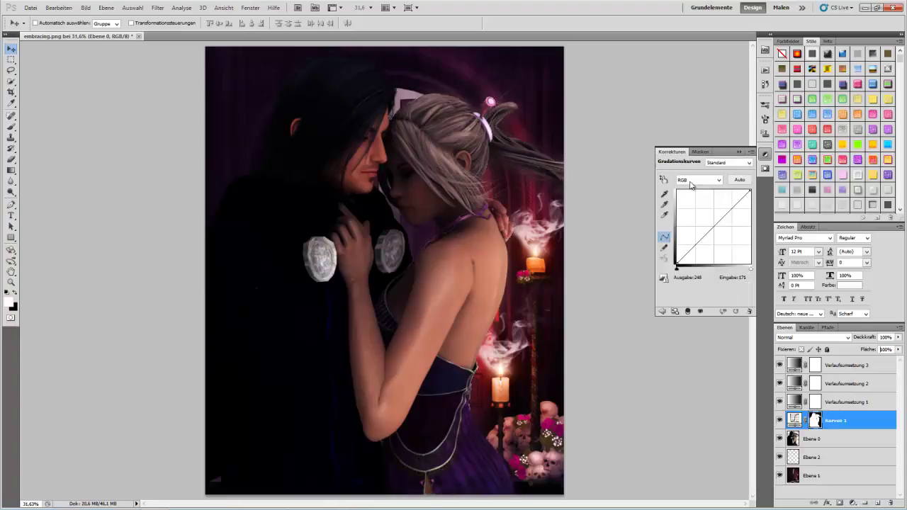
left_click(734, 162)
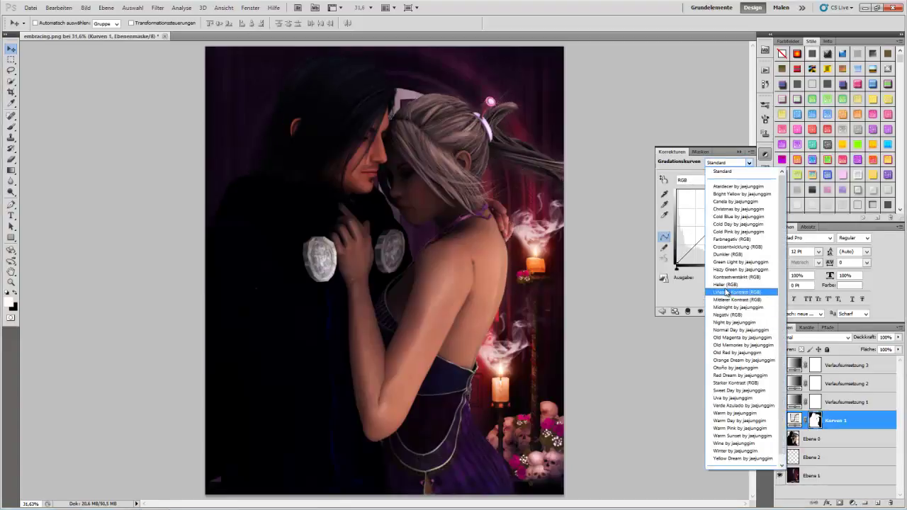
left_click(726, 285)
Step: Add Kurven 2, another couple-masked Curves layer set to the Heller (RGB) preset
left_click(815, 421, "ctrl")
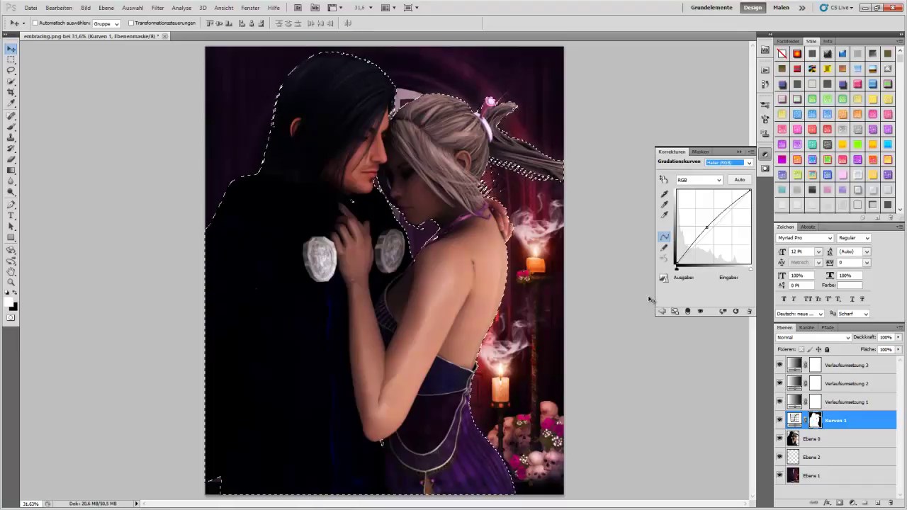
left_click(661, 311)
left_click(712, 179)
left_click(733, 165)
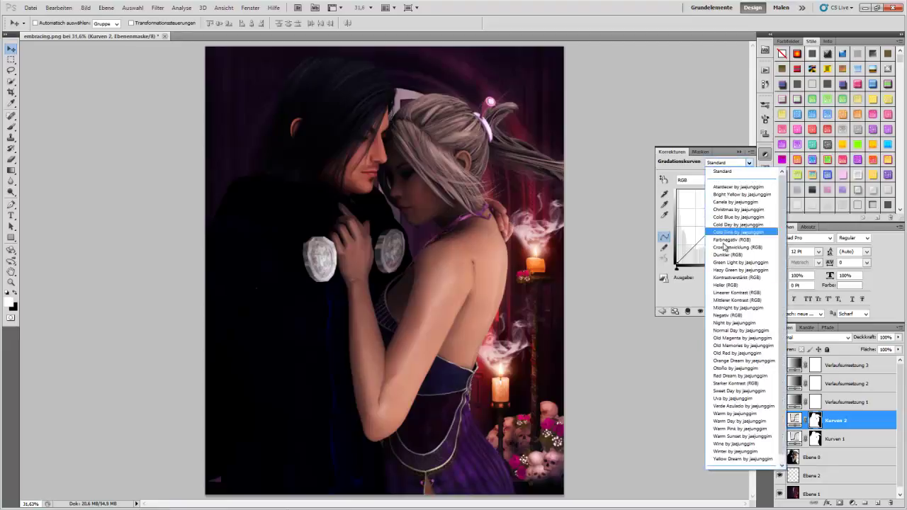
left_click(727, 286)
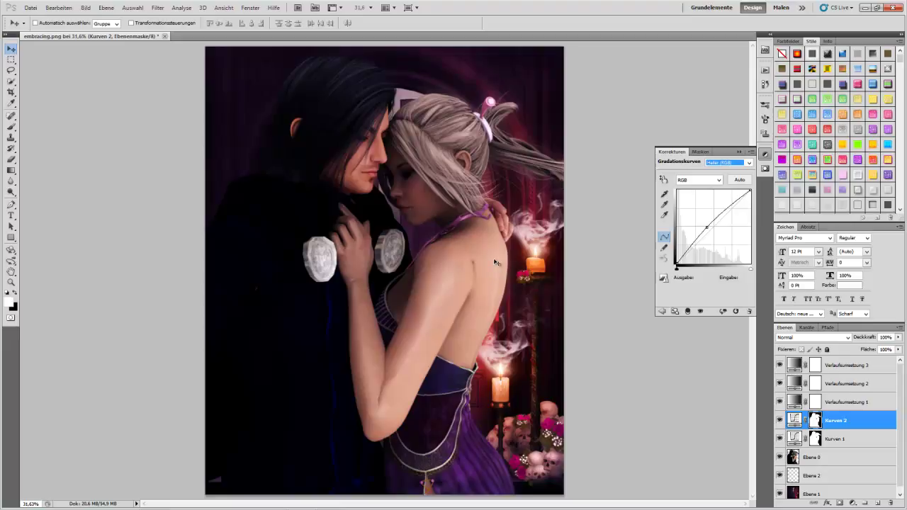
Step: Load the couple's outline as a selection, add a new layer, and set a pale cream foreground
left_click(791, 460, "ctrl")
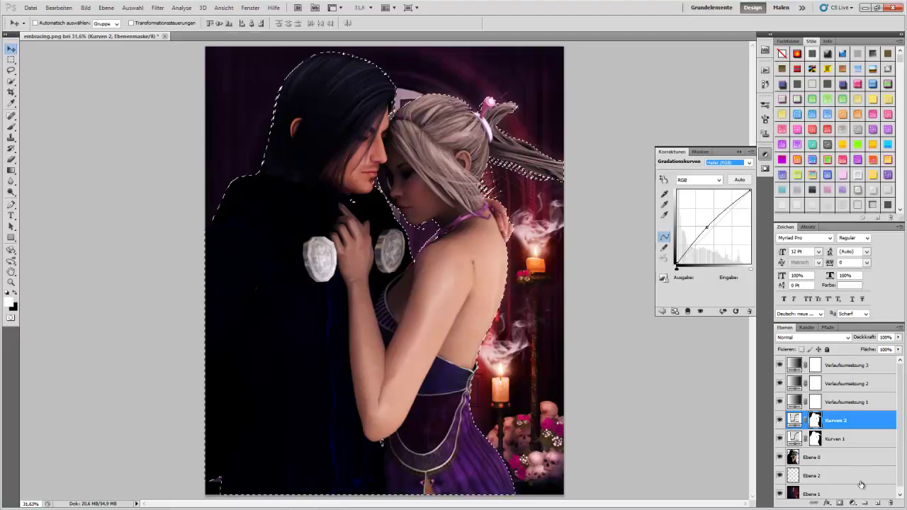
left_click(876, 504)
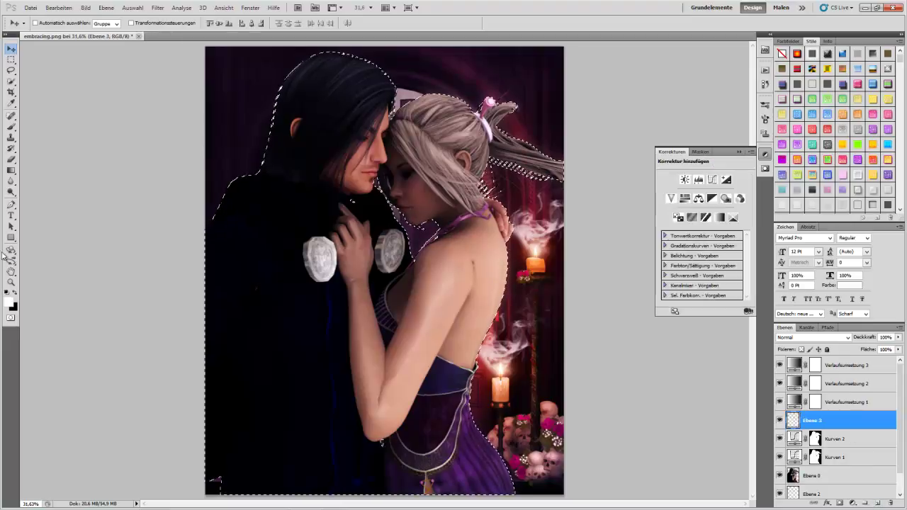
left_click(11, 302)
left_click(346, 137)
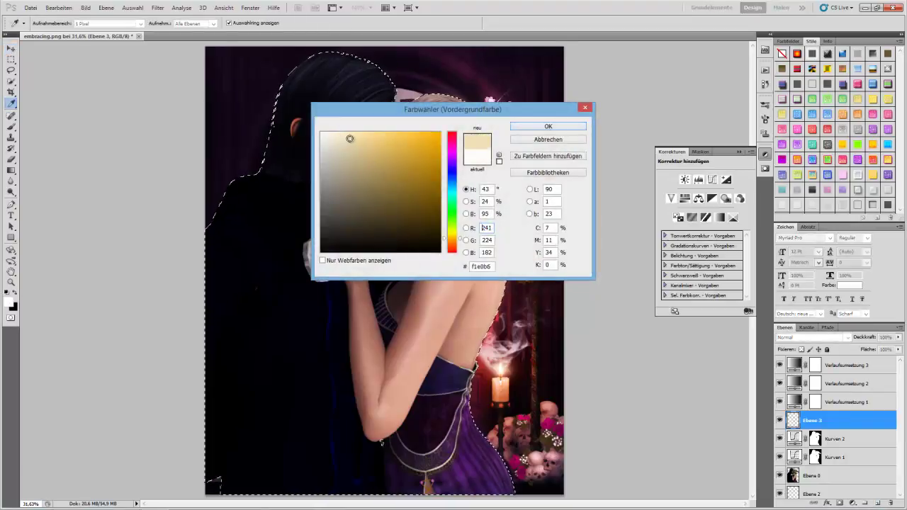
left_click(547, 126)
key("v")
Step: Try a soft round 60 px brush stroke of cream on her shoulder, then undo it
left_click(11, 126)
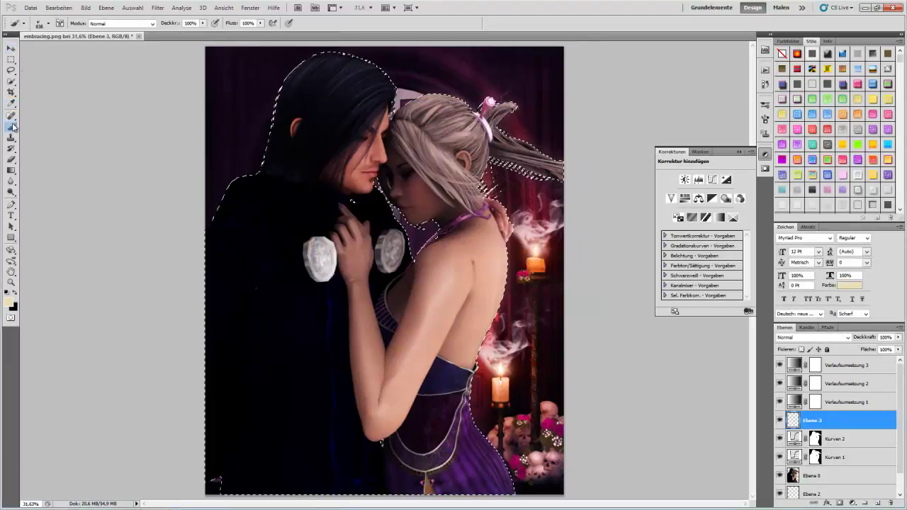
left_click(48, 24)
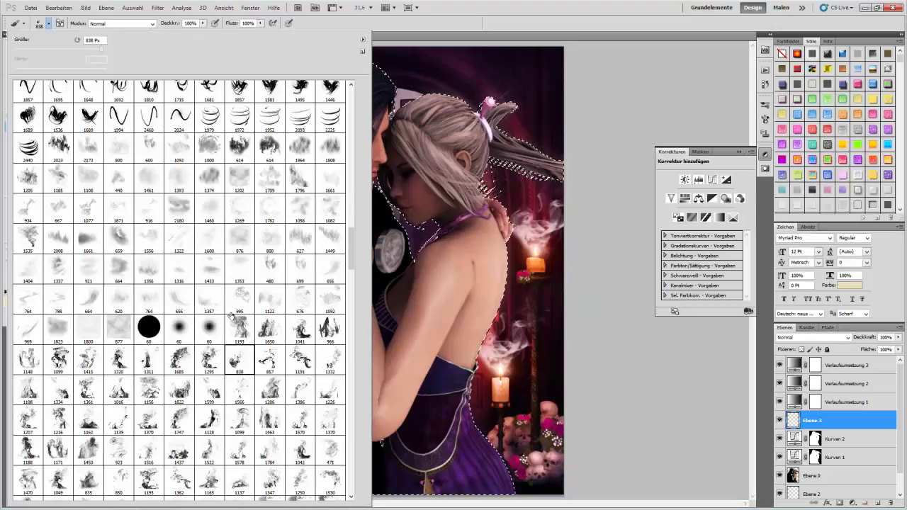
scroll(230, 315, "down", 1)
left_click(225, 287)
key("Return")
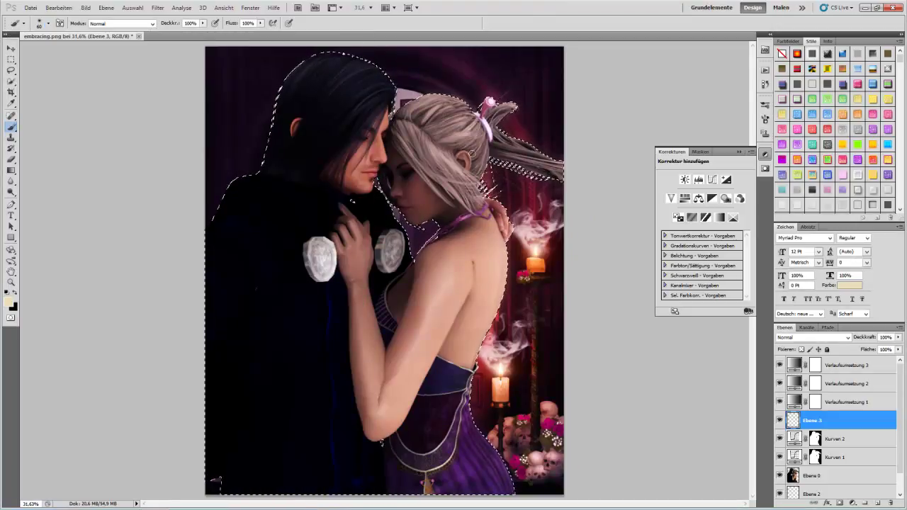
left_click_drag(491, 205, 496, 225)
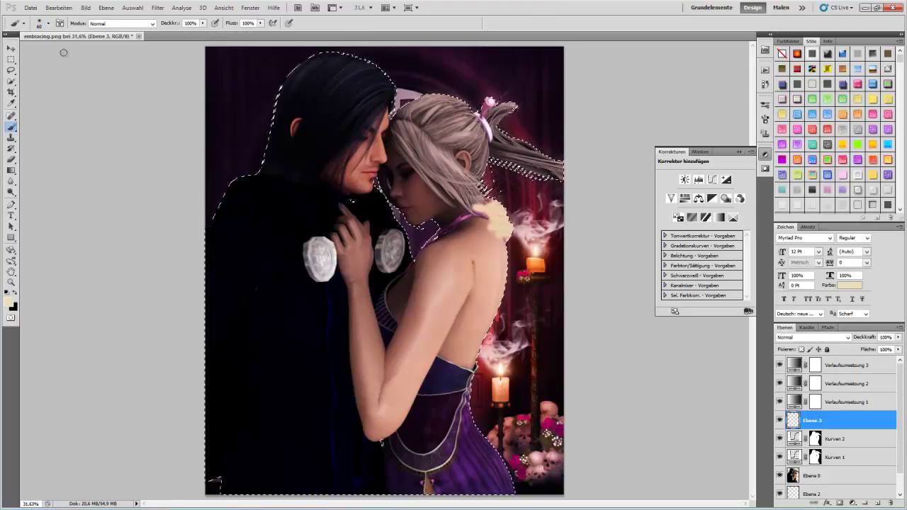
left_click(59, 8)
left_click(67, 19)
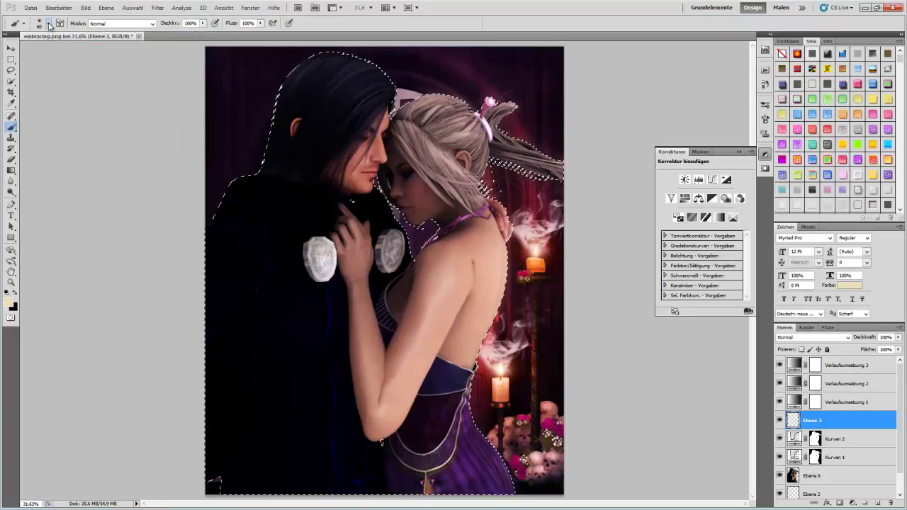
Step: Paint cream over the woman's back, hip, hair and cheek with a soft 236 px brush
left_click(49, 24)
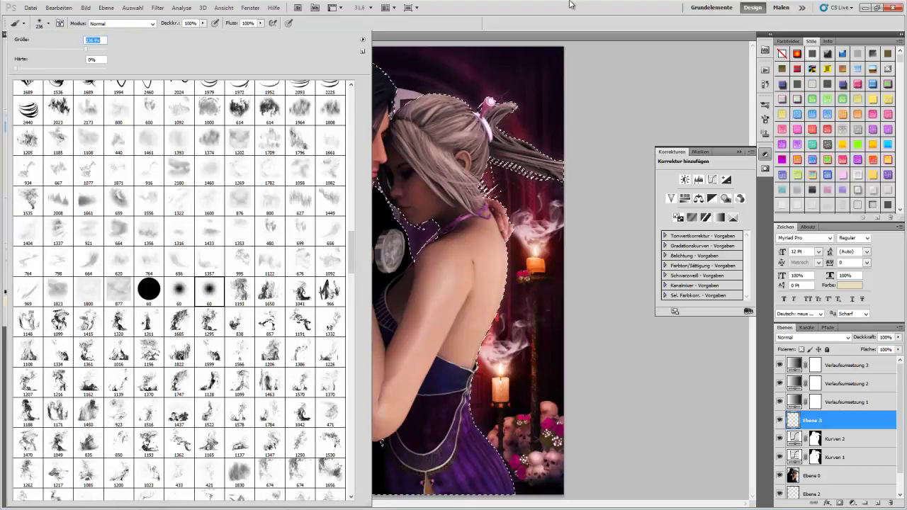
left_click(48, 24)
mouse_move(481, 345)
left_mouse_down()
mouse_move(466, 163)
mouse_move(489, 212)
left_mouse_up()
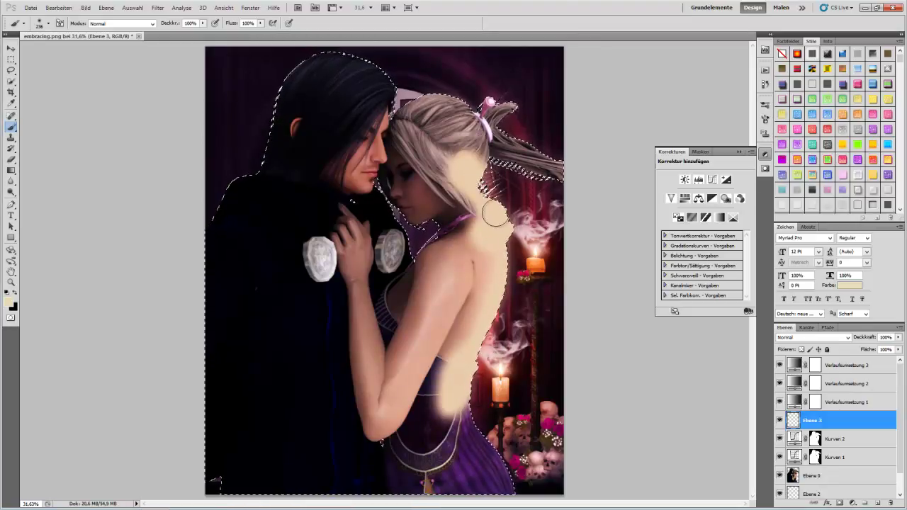
left_click_drag(376, 234, 377, 174)
mouse_move(474, 410)
left_mouse_down()
mouse_move(460, 446)
mouse_move(506, 489)
left_mouse_up()
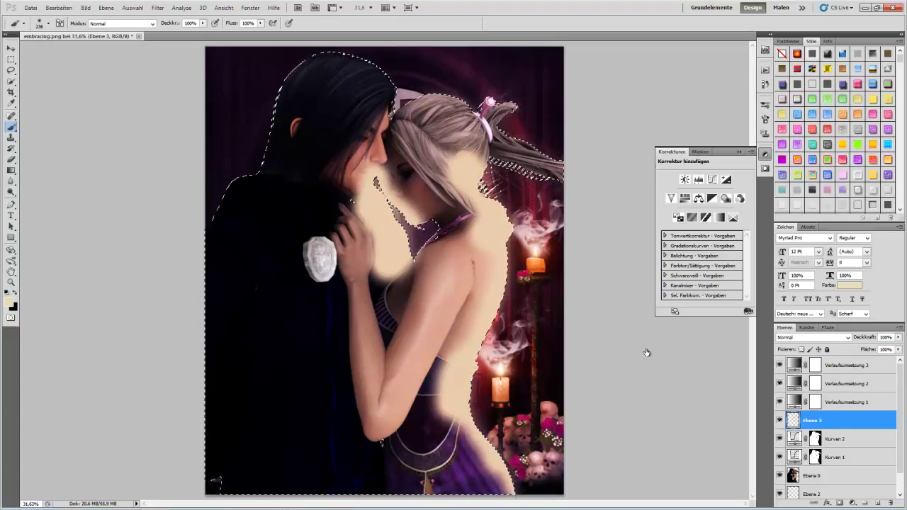
Step: Blend the cream layer as Weiches Licht and add an empty Ebene 4 above it
left_click(799, 340)
left_click(801, 217)
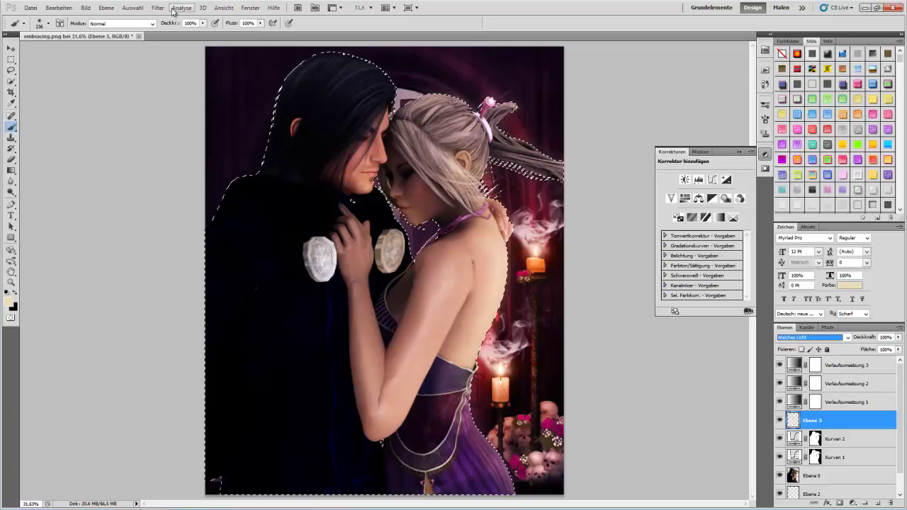
left_click(409, 241)
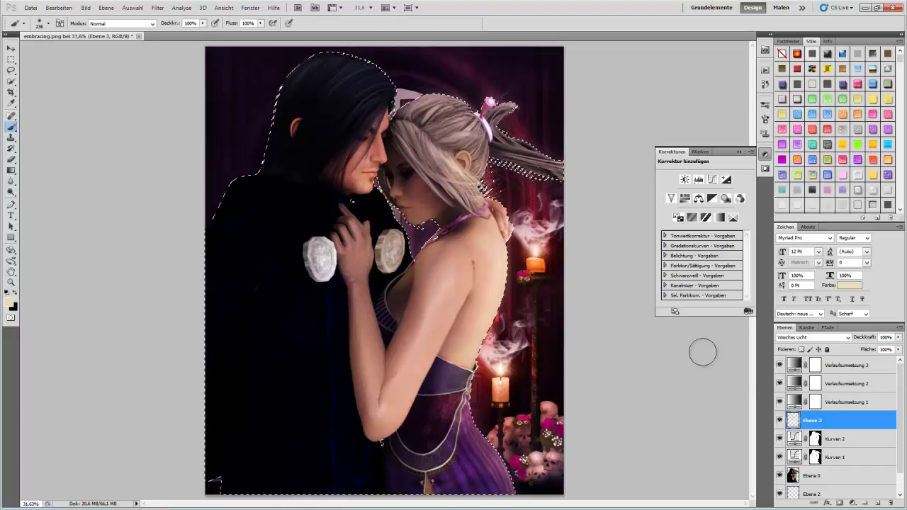
left_click(876, 503)
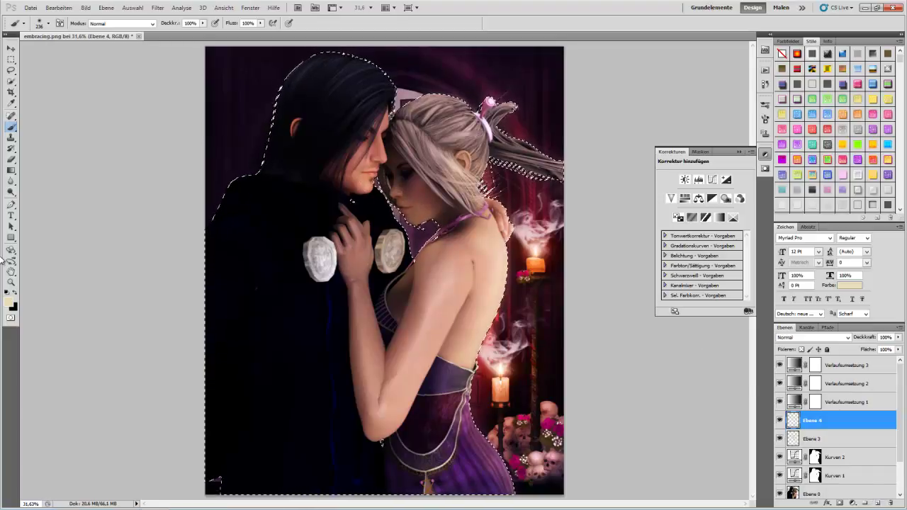
Step: Set the foreground to pure white and brush a soft glow on the woman's face
left_click(10, 301)
left_click_drag(323, 135, 317, 121)
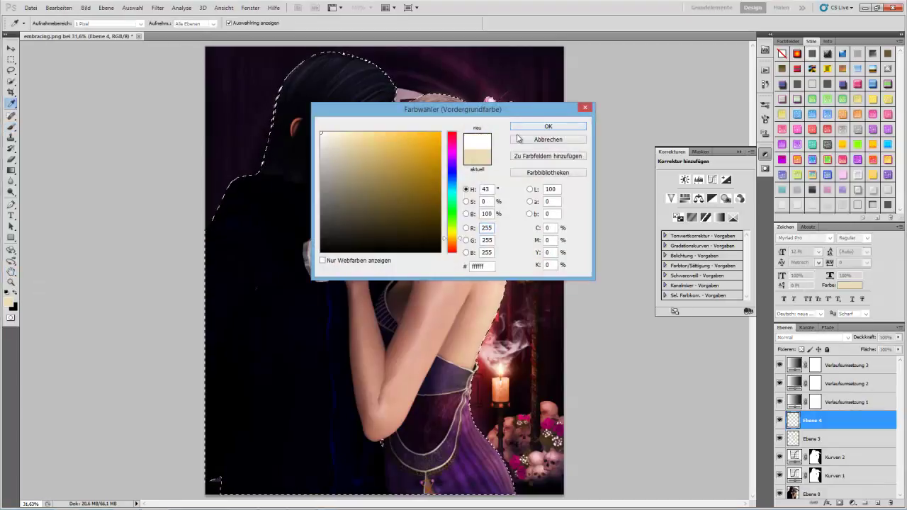
left_click(548, 126)
key("b")
mouse_move(387, 152)
left_mouse_down()
mouse_move(411, 189)
mouse_move(462, 219)
left_mouse_up()
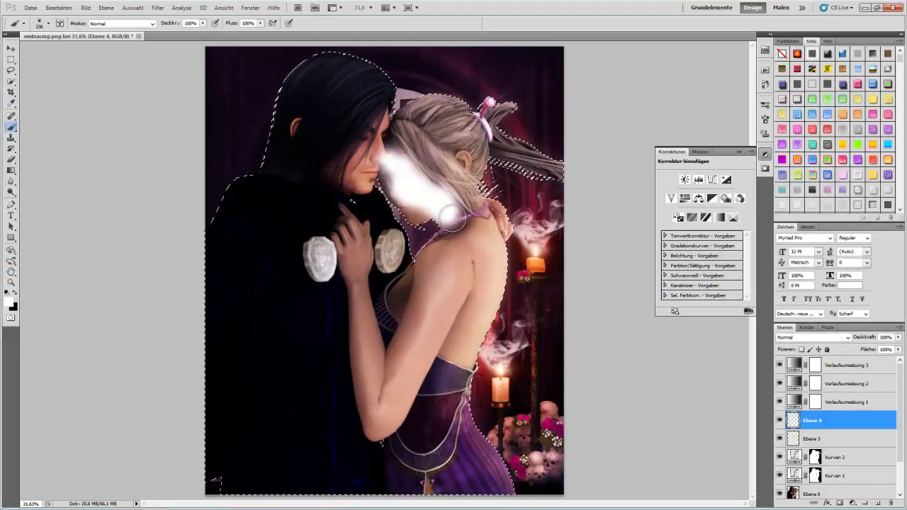
Step: Set Ebene 4 to Weiches Licht and brighten the man's chin, chest and the woman's side
left_click(783, 339)
left_click(807, 208)
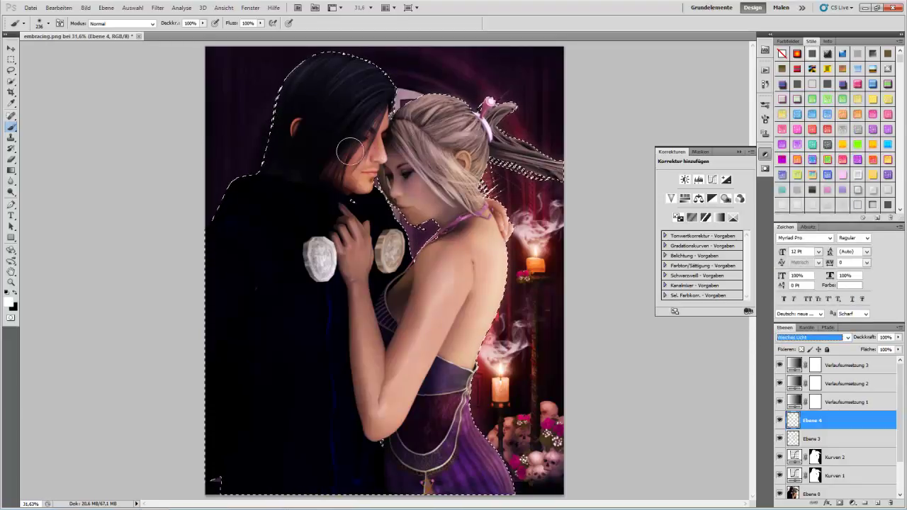
left_click_drag(327, 188, 337, 182)
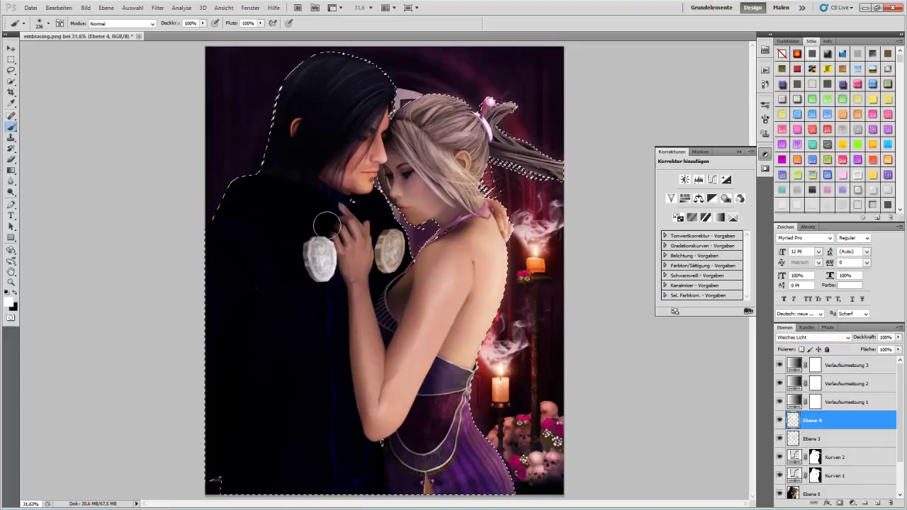
mouse_move(369, 228)
left_mouse_down()
mouse_move(390, 322)
mouse_move(376, 273)
left_mouse_up()
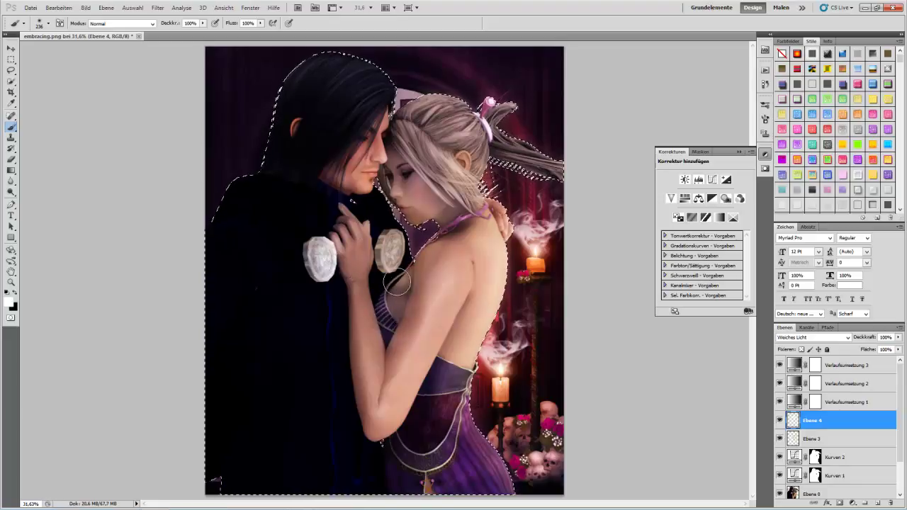
left_click(58, 8)
left_click(250, 7)
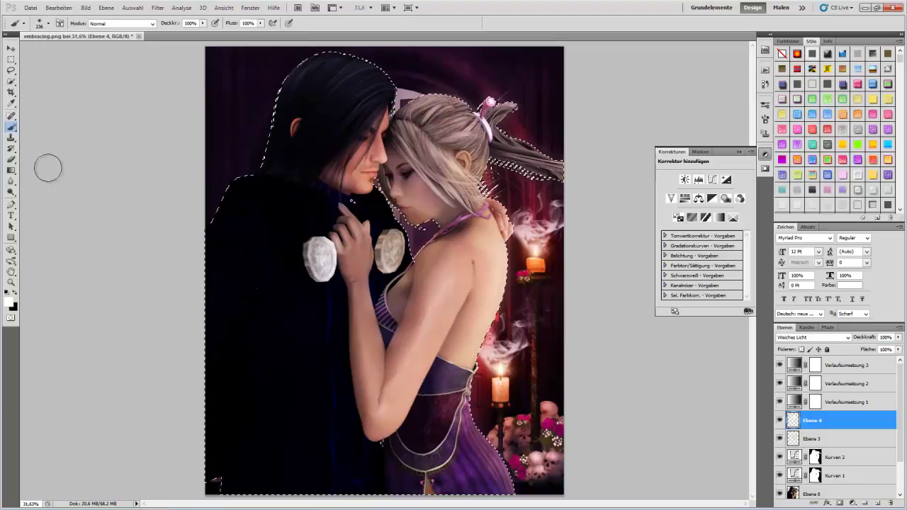
left_click(11, 161)
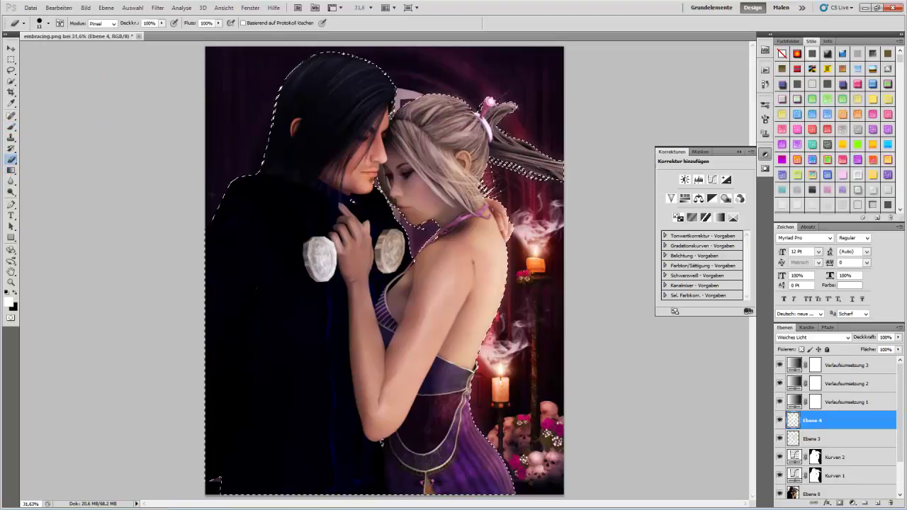
Step: Adjust the eraser size settings, then switch to the Move tool and deselect the couple
left_click(47, 23)
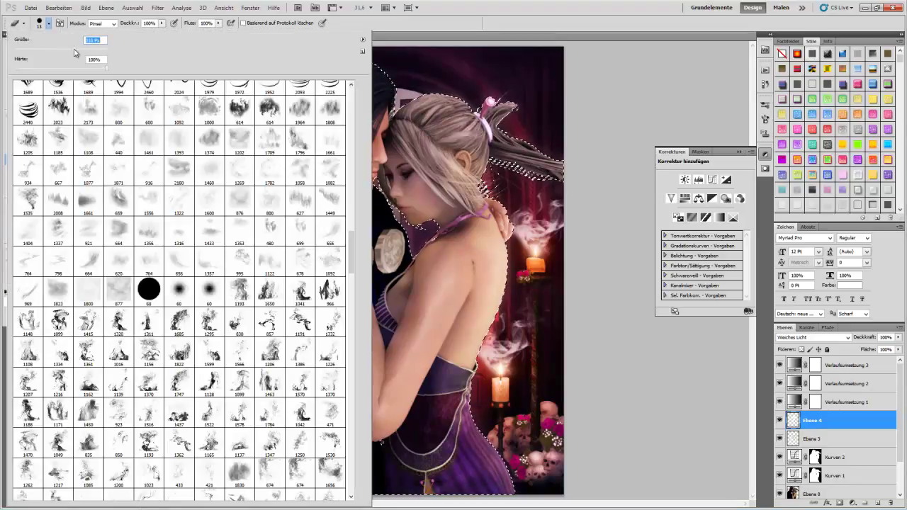
key("Return")
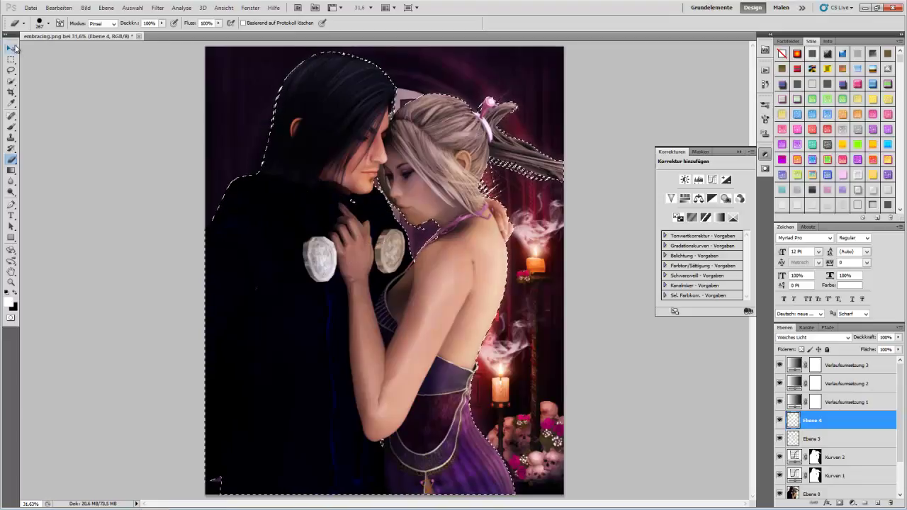
key("v")
key("ctrl+d")
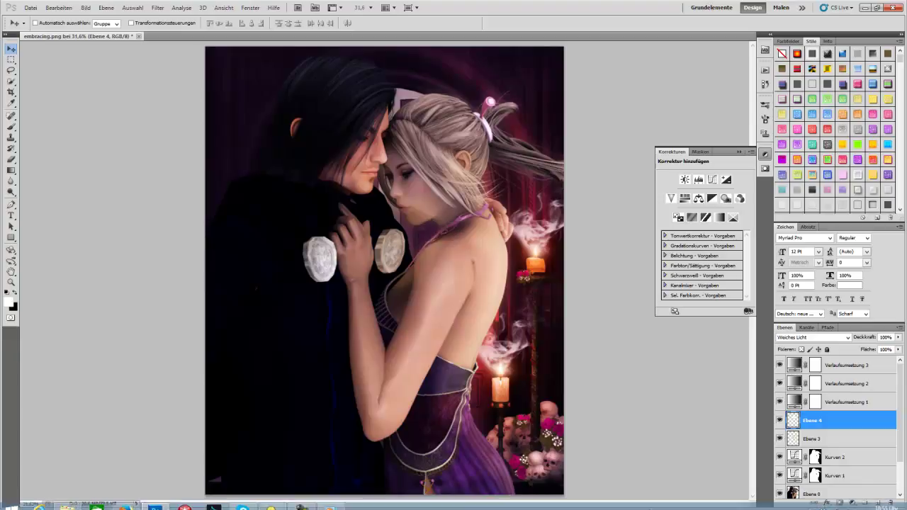
Step: Select the Verlaufsumsetzung 3 gradient map layer and return to the adjustments list
left_click(311, 503)
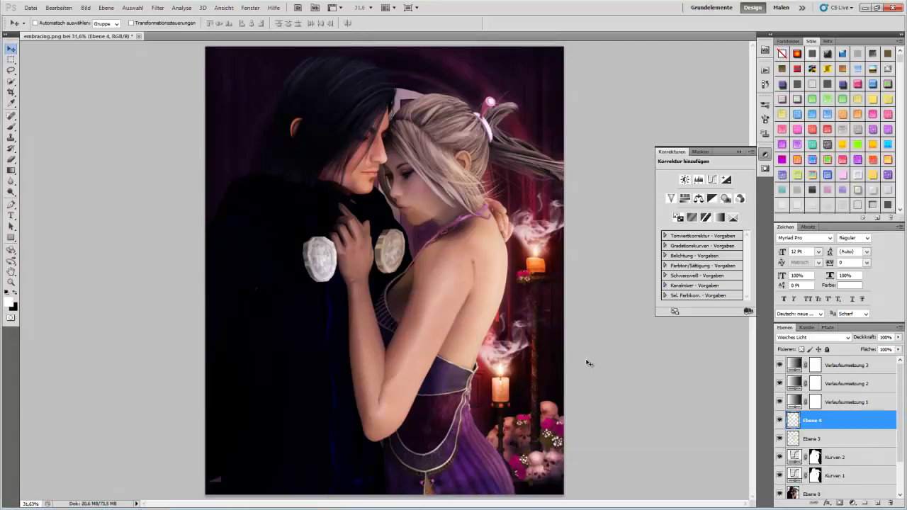
left_click(30, 8)
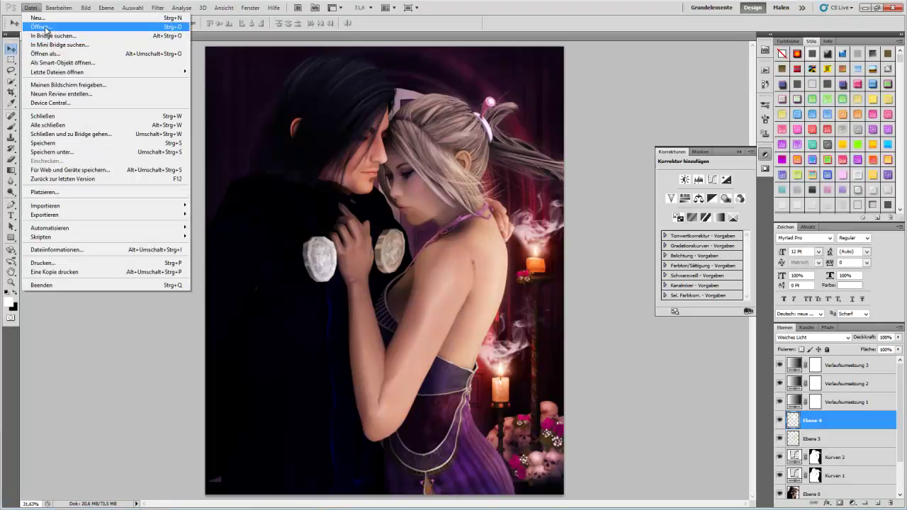
key("Escape")
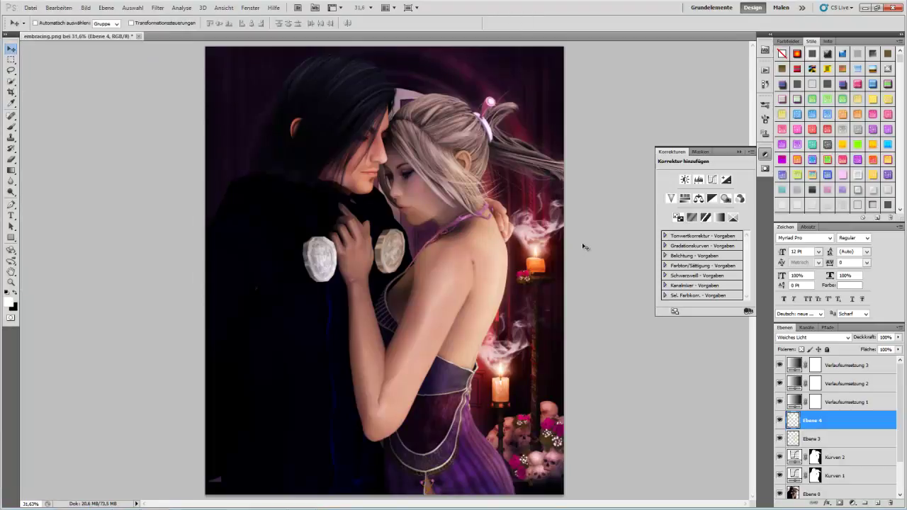
left_click(835, 365)
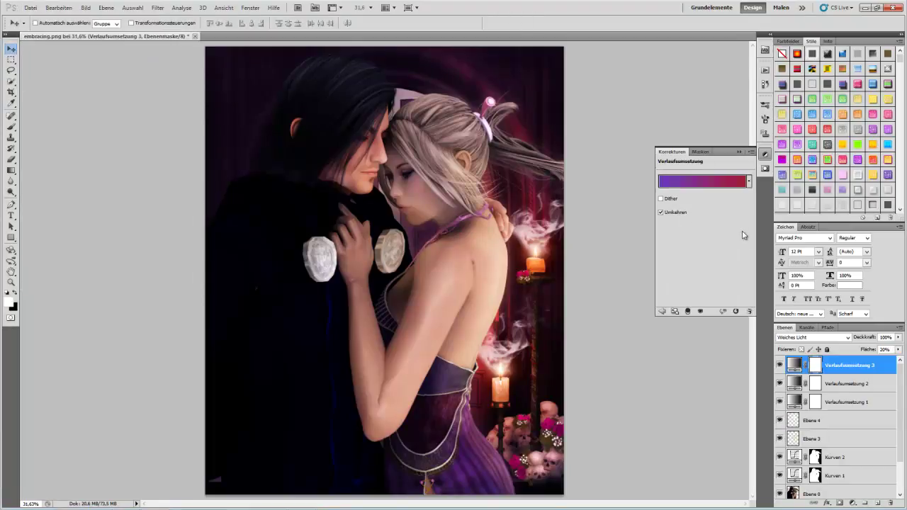
left_click(661, 312)
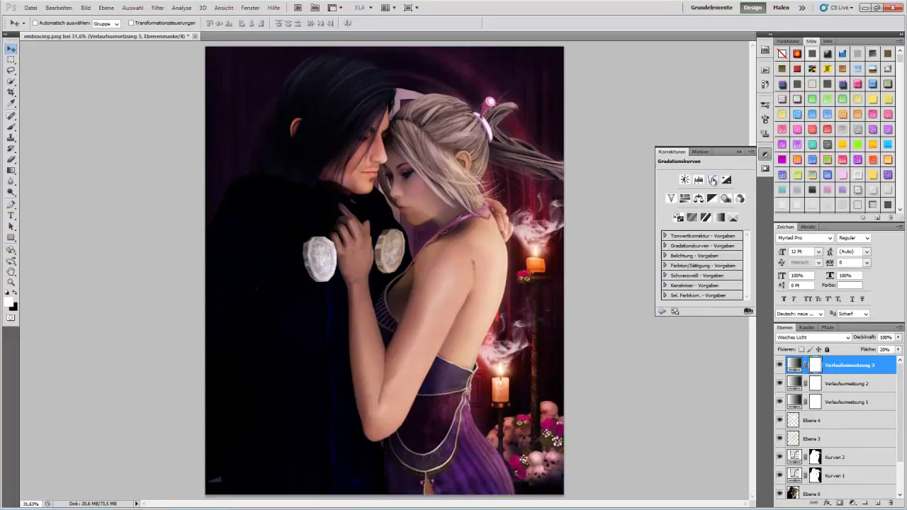
Step: Add a Curves adjustment with the Cold Day preset, then create empty layer Ebene 5
left_click(712, 180)
left_click(728, 162)
left_click(728, 188)
key("Down")
key("Down")
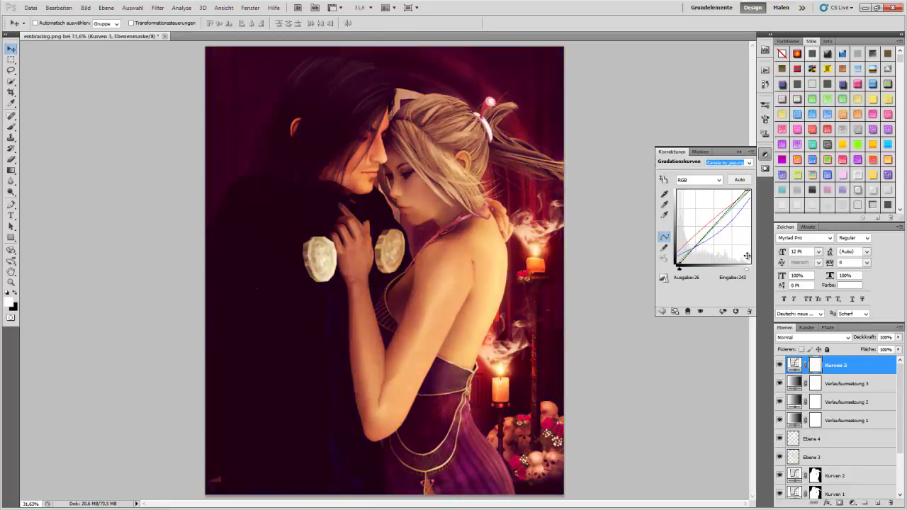
key("Down")
key("Down")
key("Up")
key("Down")
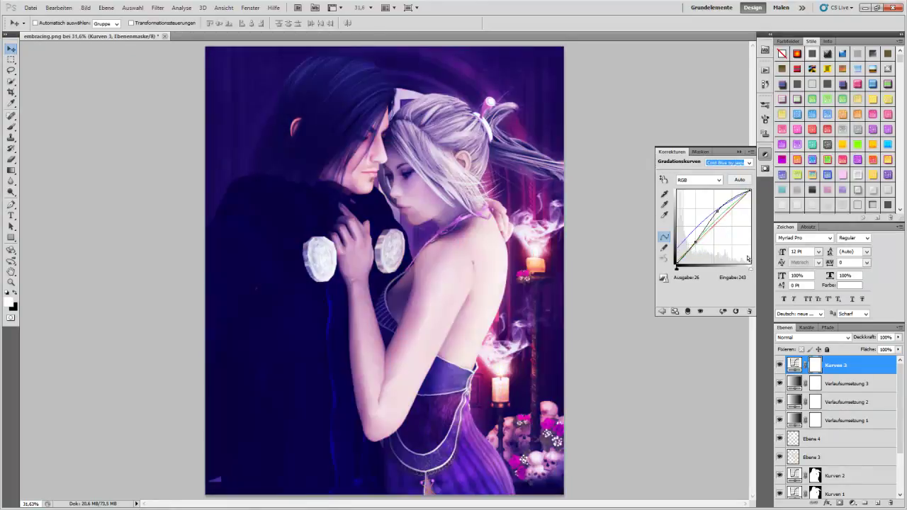
key("Down")
key("Up")
key("Down")
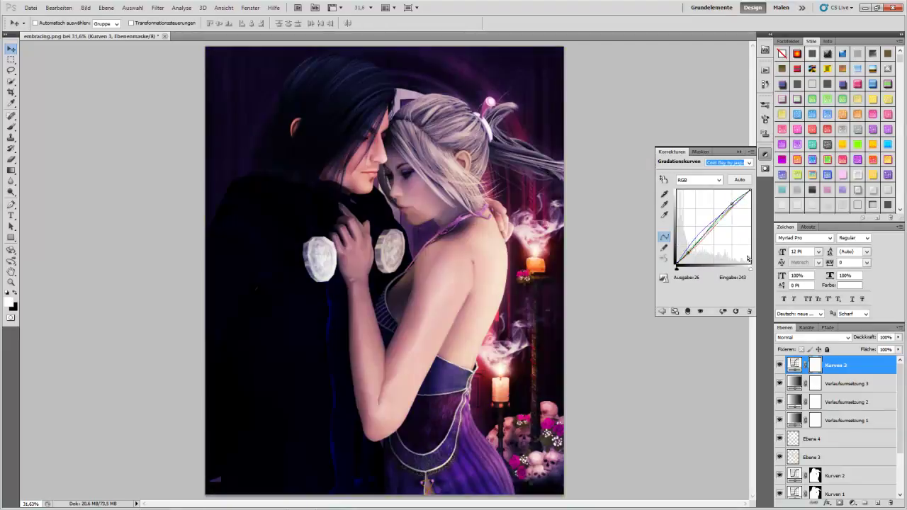
left_click(665, 313)
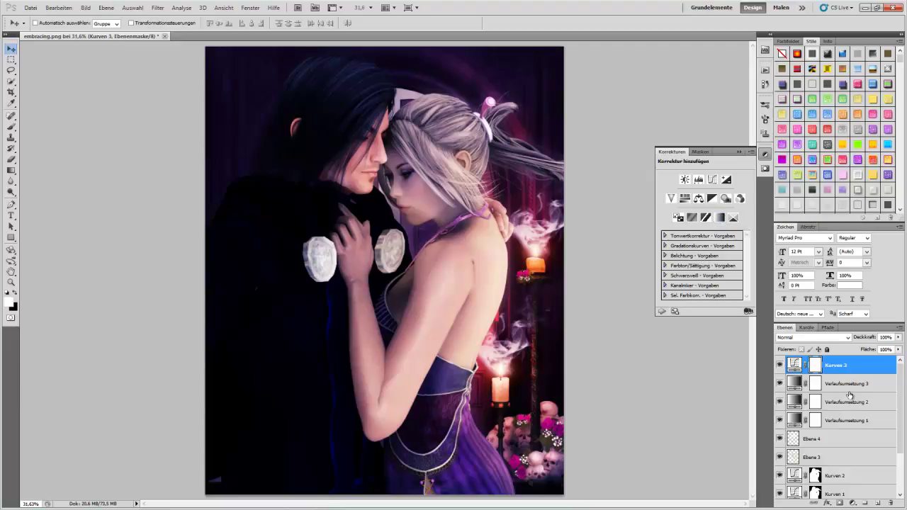
left_click(878, 503)
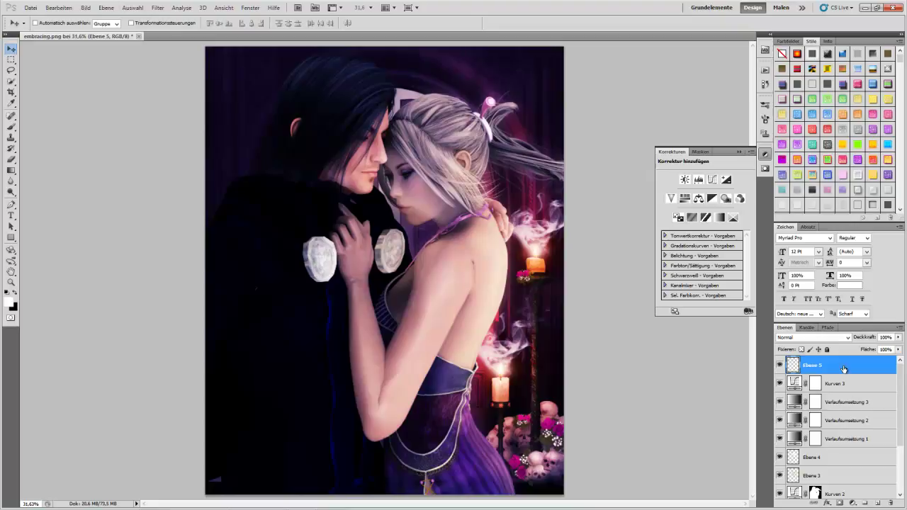
Step: Move Ebene 5 below Verlaufsumsetzung 1 and switch to the Brush tool
left_click_drag(851, 374, 858, 450)
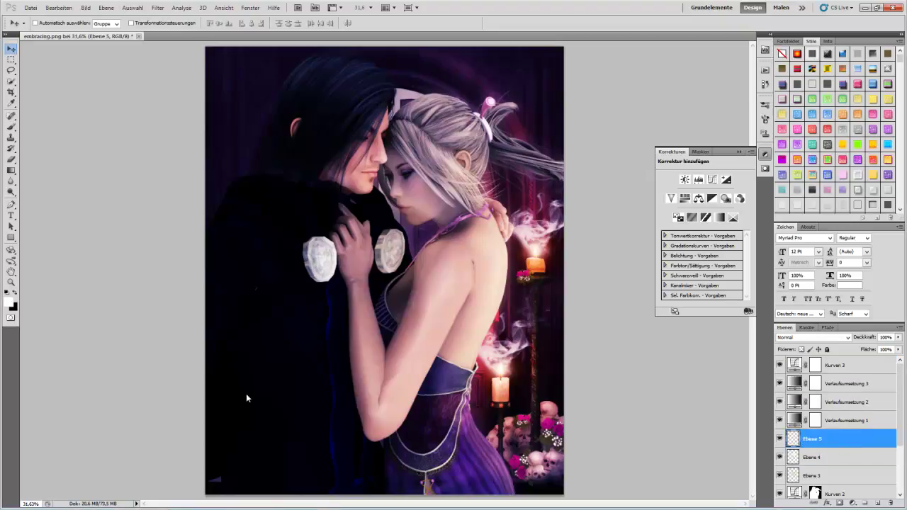
left_click(12, 116)
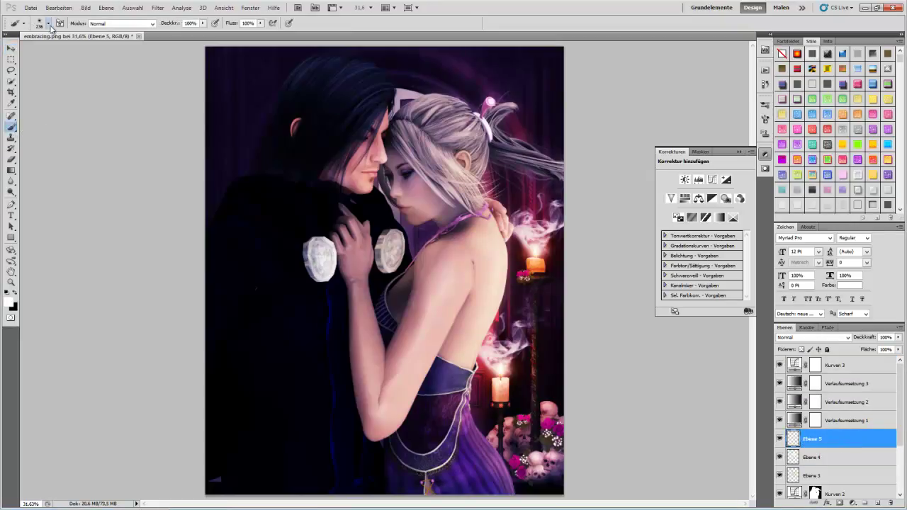
left_click(48, 24)
Step: Pick the 2160 sparkle brush from the presets and undo the last sparkle stroke
scroll(150, 316, "down", 3)
scroll(177, 318, "down", 1)
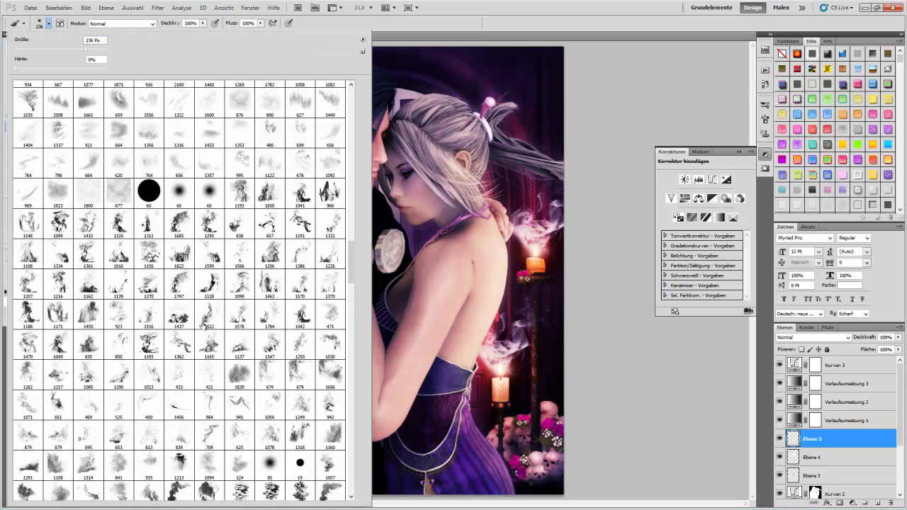
scroll(209, 327, "down", 2)
scroll(209, 327, "down", 3)
scroll(209, 327, "down", 3)
scroll(210, 328, "down", 3)
scroll(210, 327, "down", 3)
scroll(202, 319, "down", 3)
scroll(202, 319, "down", 3)
scroll(202, 317, "down", 2)
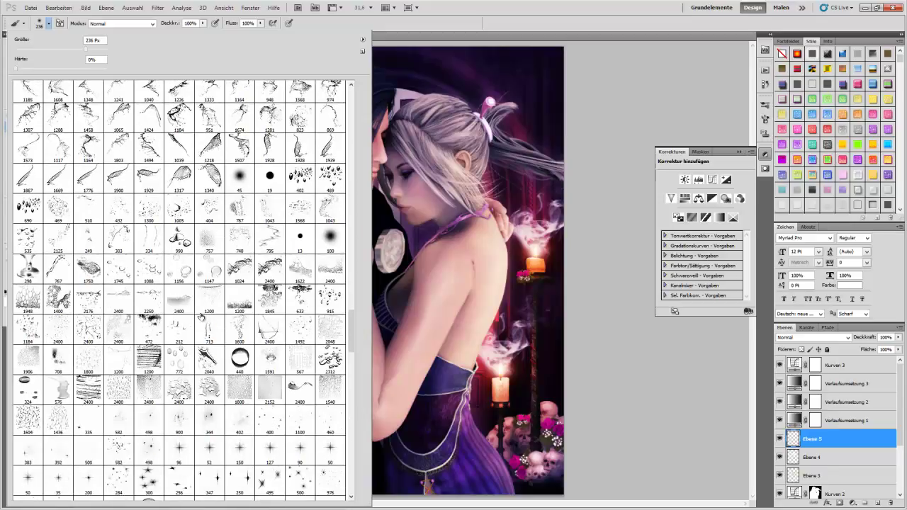
scroll(202, 319, "down", 2)
scroll(201, 317, "down", 2)
scroll(200, 312, "down", 2)
scroll(199, 310, "down", 2)
scroll(199, 311, "down", 3)
scroll(197, 313, "down", 2)
scroll(196, 314, "down", 2)
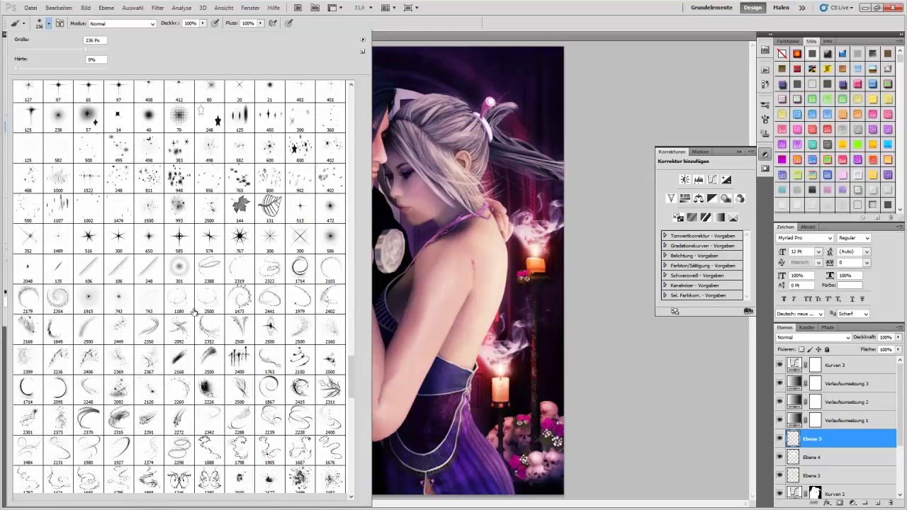
scroll(193, 315, "down", 2)
left_click(326, 293)
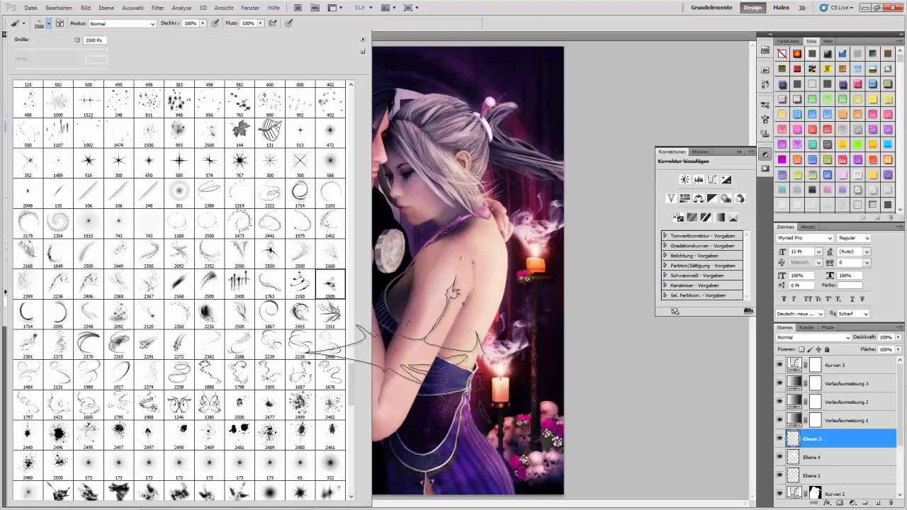
left_click(330, 255)
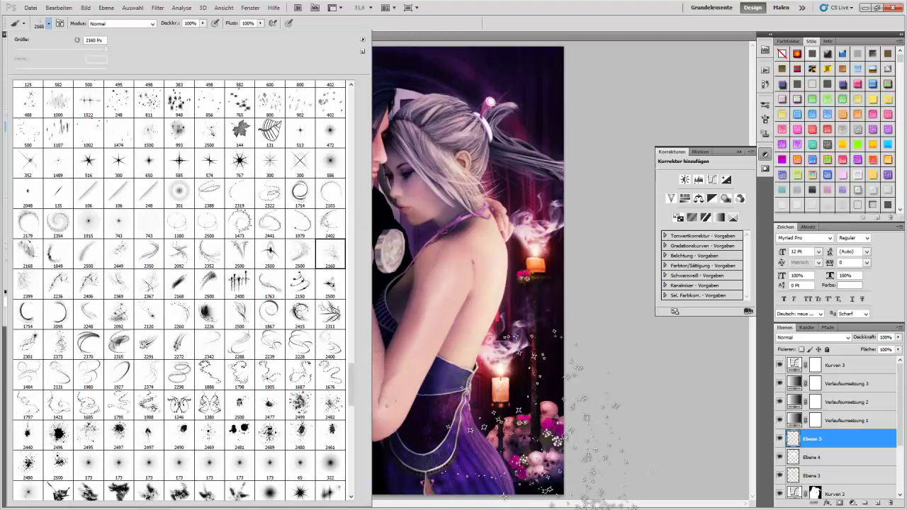
key("Return")
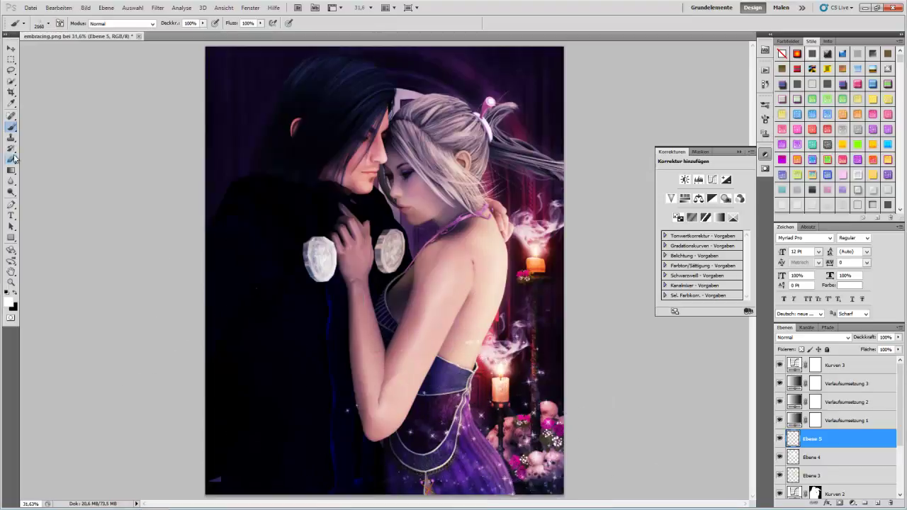
left_click(55, 12)
left_click(71, 32)
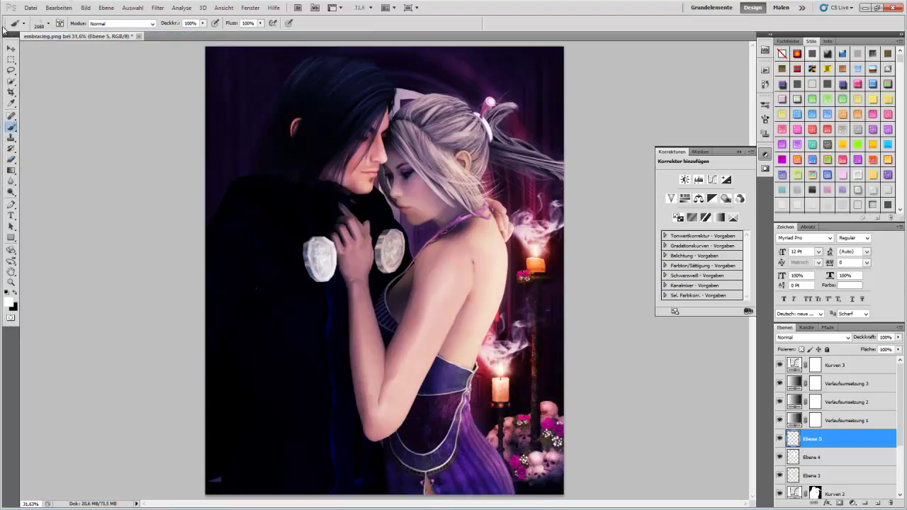
Step: Try the 1988 and 2300 sparkle brushes, stamp sparkles over the woman, then undo them
left_click(48, 24)
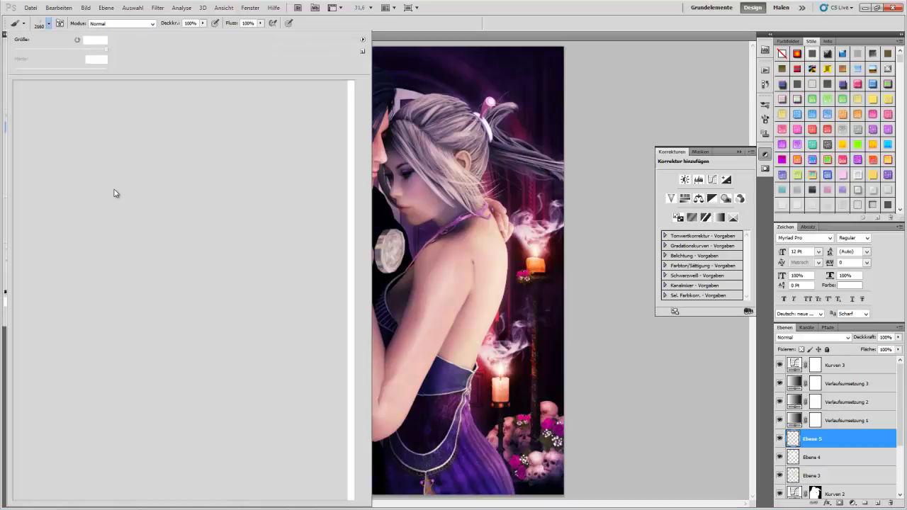
scroll(125, 338, "down", 1)
scroll(135, 347, "down", 1)
scroll(142, 357, "down", 1)
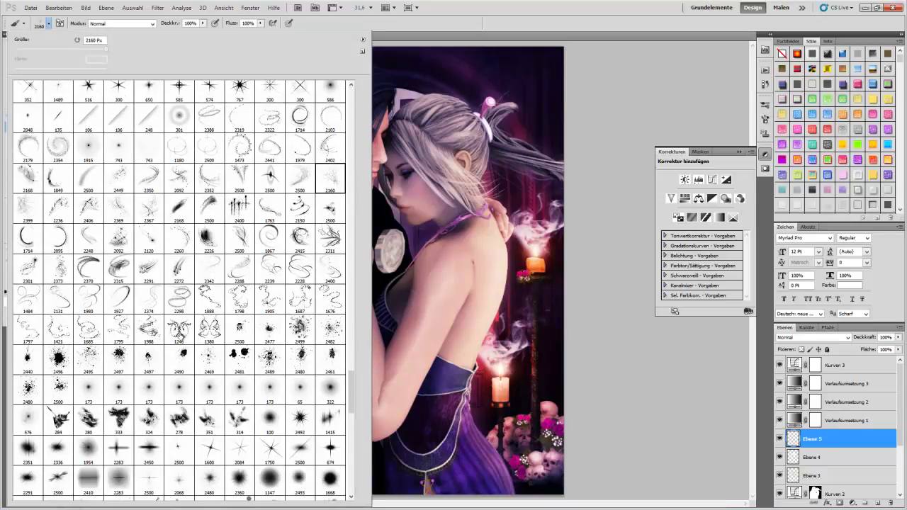
left_click(158, 331)
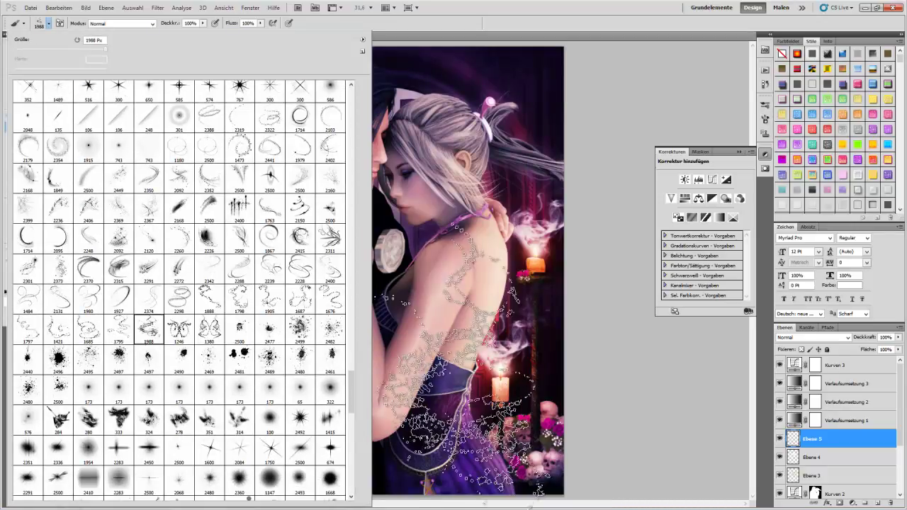
scroll(233, 381, "down", 2)
scroll(220, 382, "down", 2)
scroll(206, 383, "down", 2)
scroll(191, 383, "down", 2)
scroll(188, 380, "down", 1)
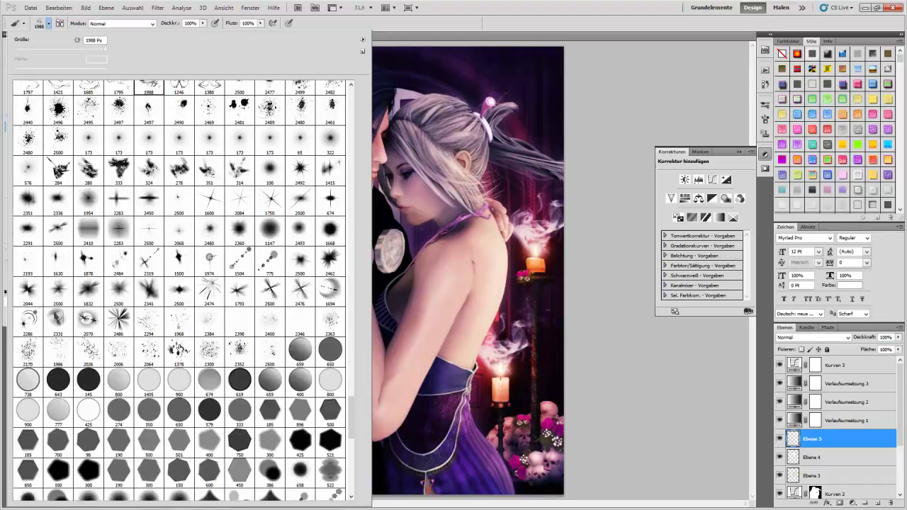
left_click(207, 354)
key("Return")
left_click(439, 390)
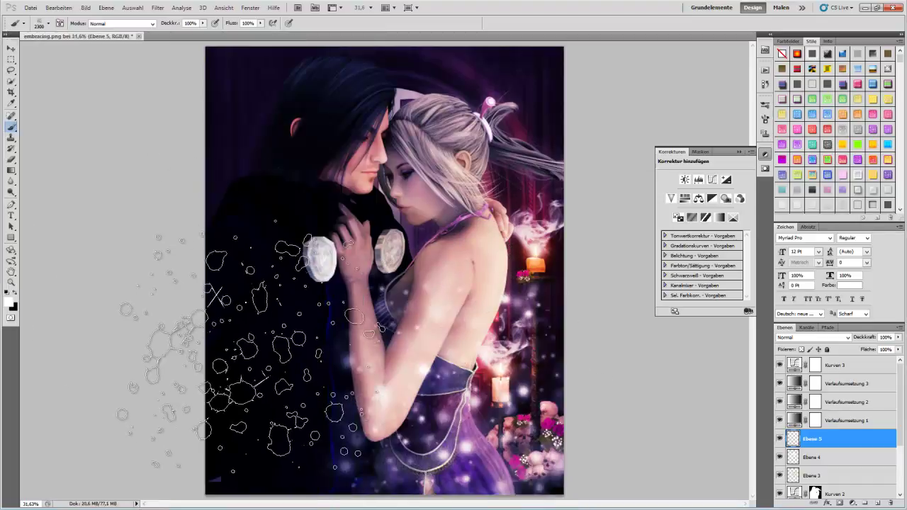
left_click(58, 7)
left_click(71, 32)
Step: Paint hexagon bokeh across the image with the 450 px hexagon brush, blended as Weiches Licht
left_click(49, 23)
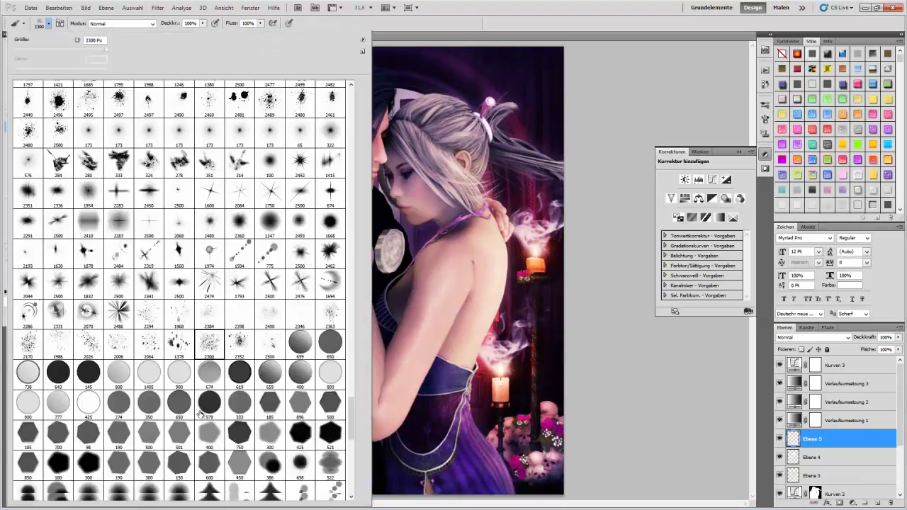
double_click(235, 395)
mouse_move(572, 263)
left_mouse_down()
mouse_move(592, 446)
mouse_move(173, 421)
mouse_move(99, 257)
left_mouse_up()
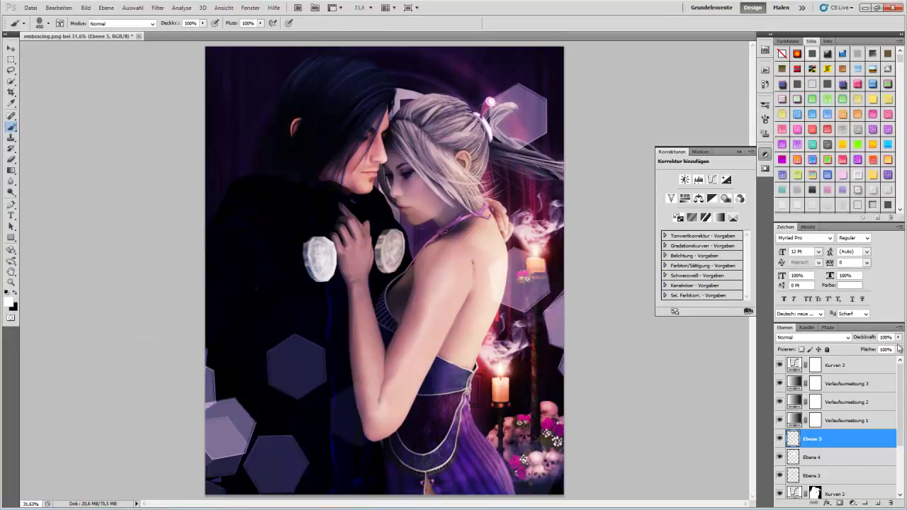
left_click(813, 337)
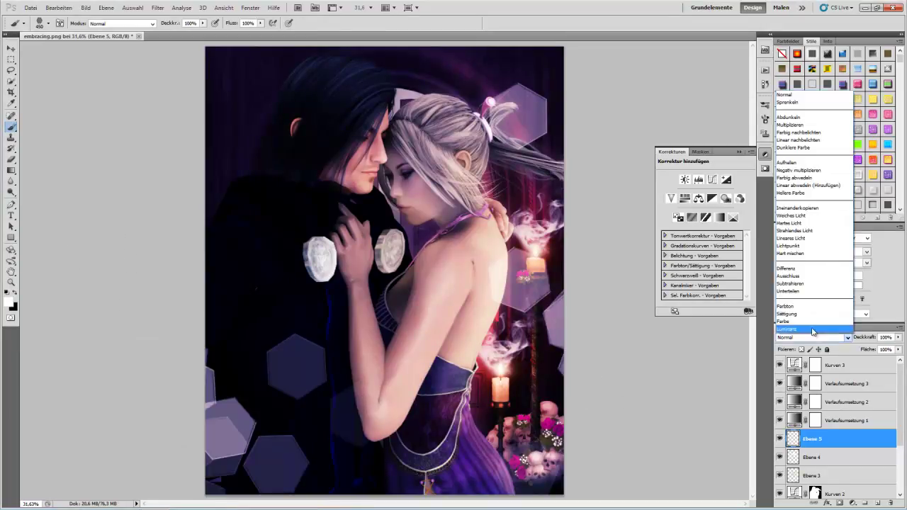
left_click(795, 217)
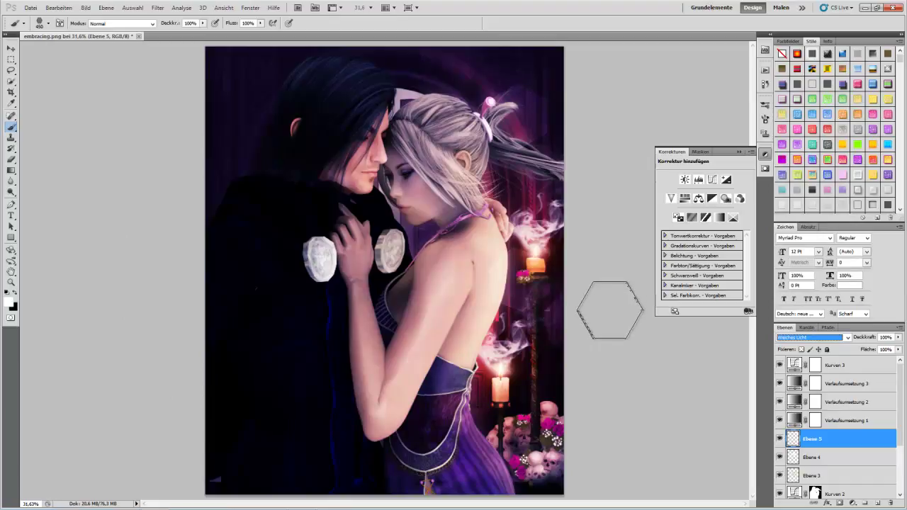
Step: Choose a soft round 600 px brush and add a new empty layer above Ebene 5
left_click(290, 78)
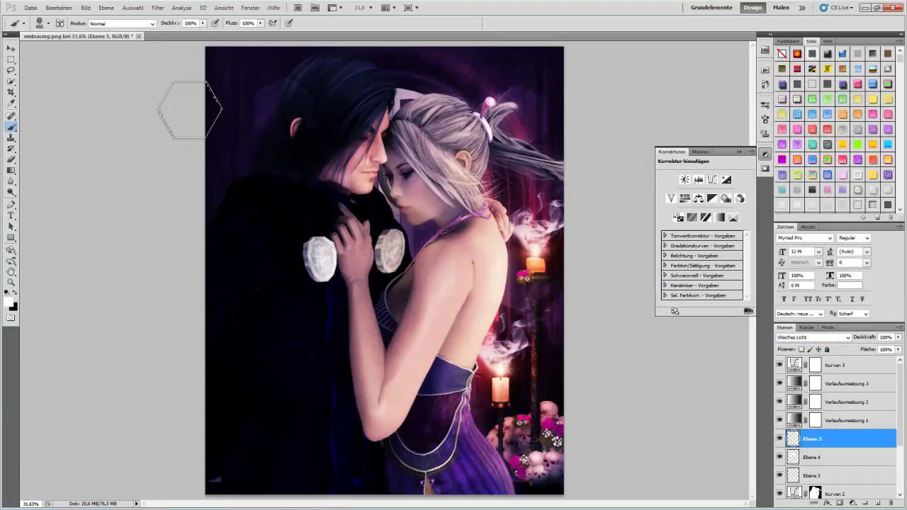
left_click(50, 24)
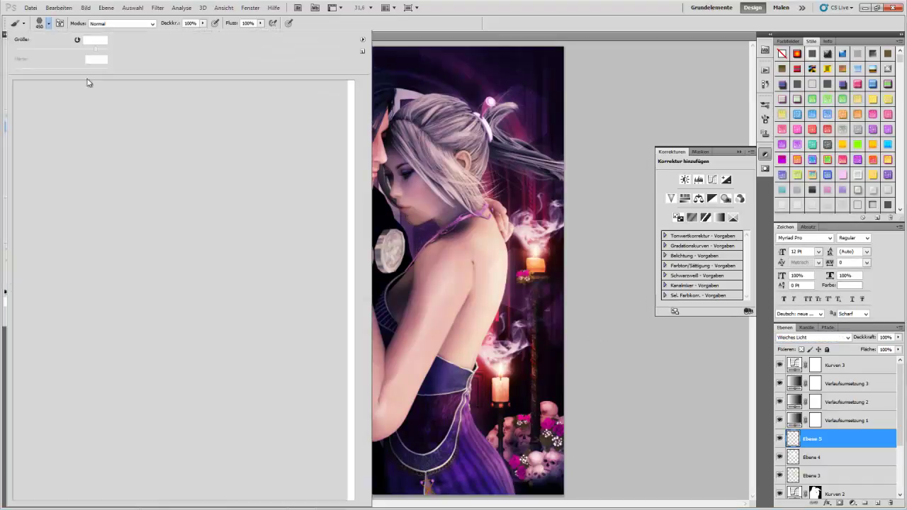
left_click(184, 387)
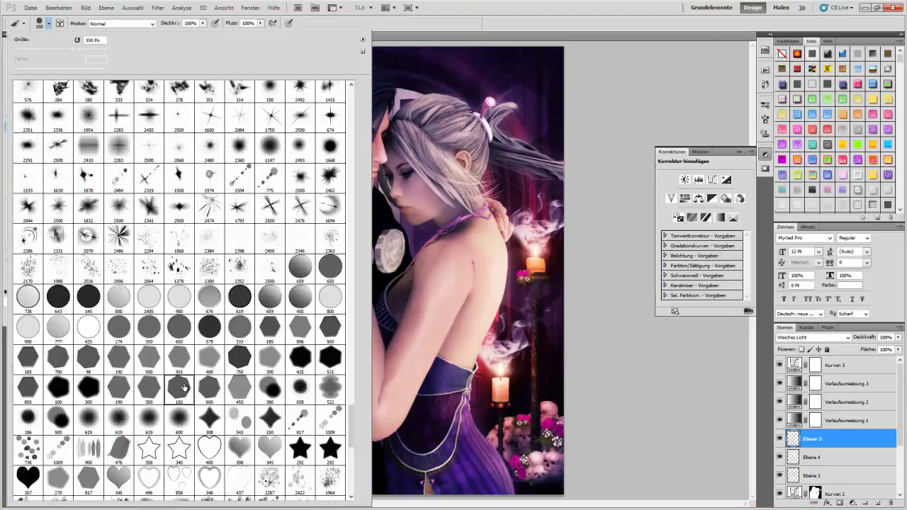
left_click(177, 418)
key("Return")
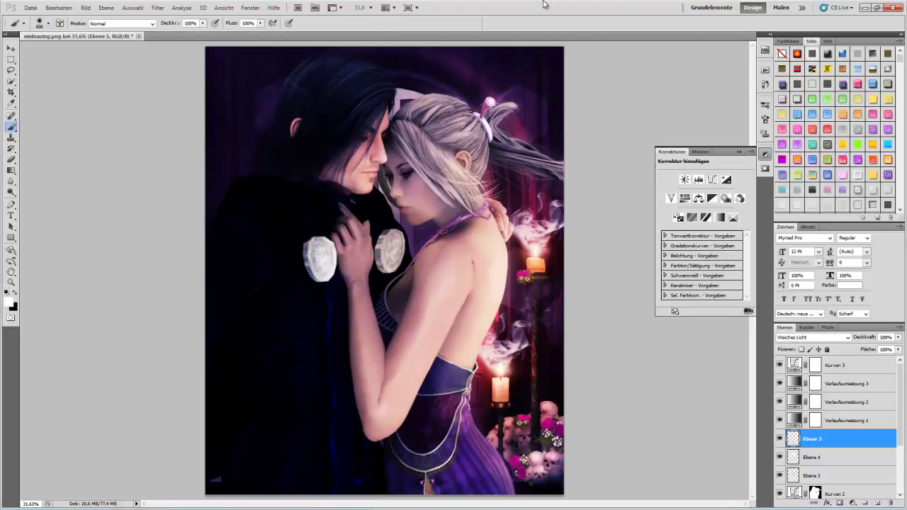
left_click(873, 501)
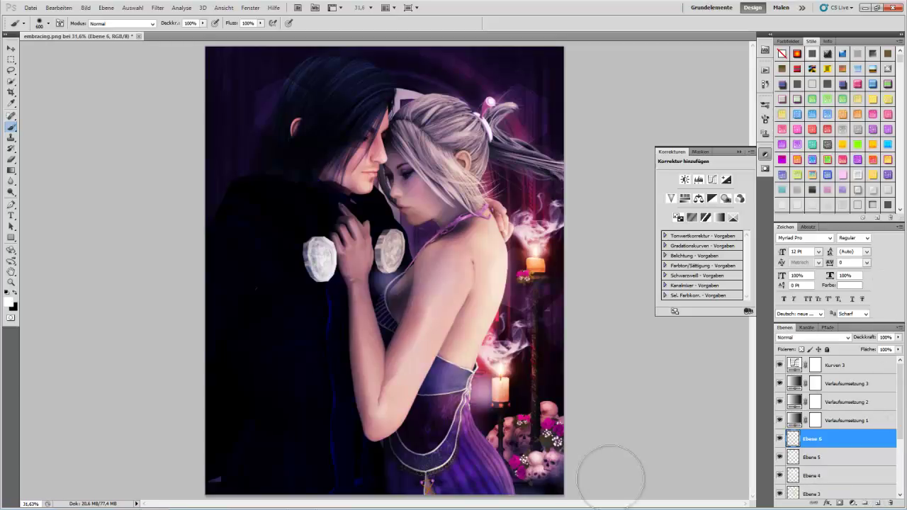
Step: Dab soft purple glows at upper left, left and top centre at 58% fill, then delete that layer
left_click(233, 76)
left_click(245, 305)
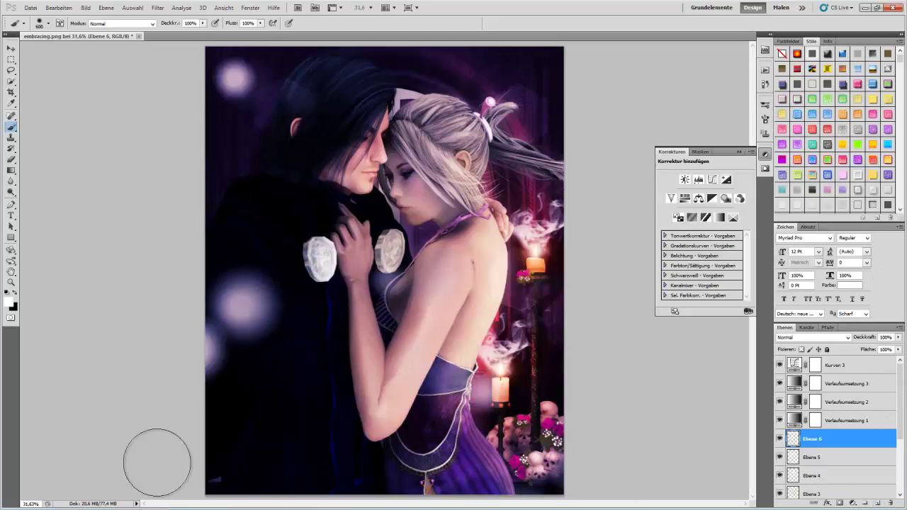
left_click(471, 60)
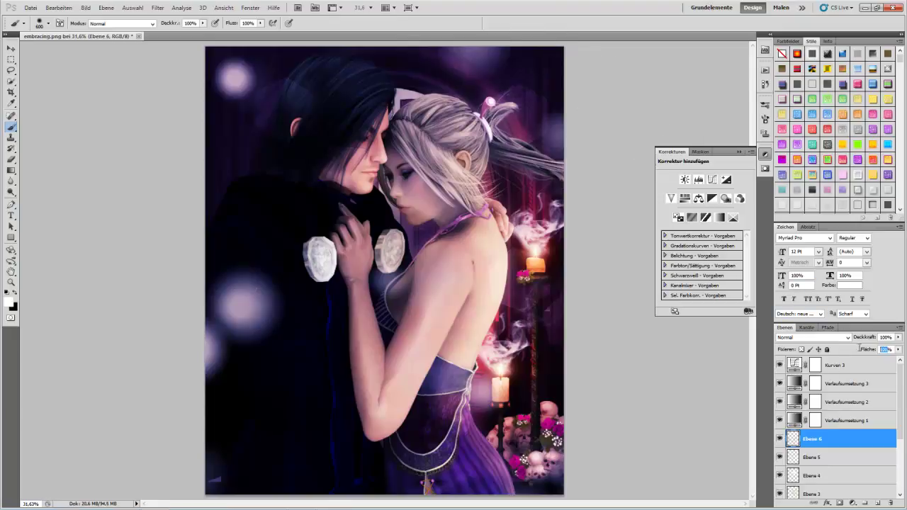
type("58")
key("Return")
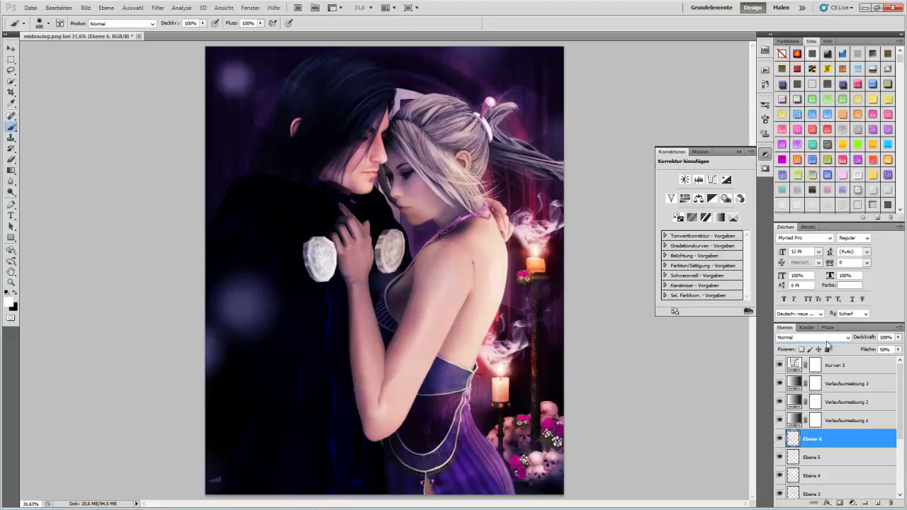
left_click(891, 502)
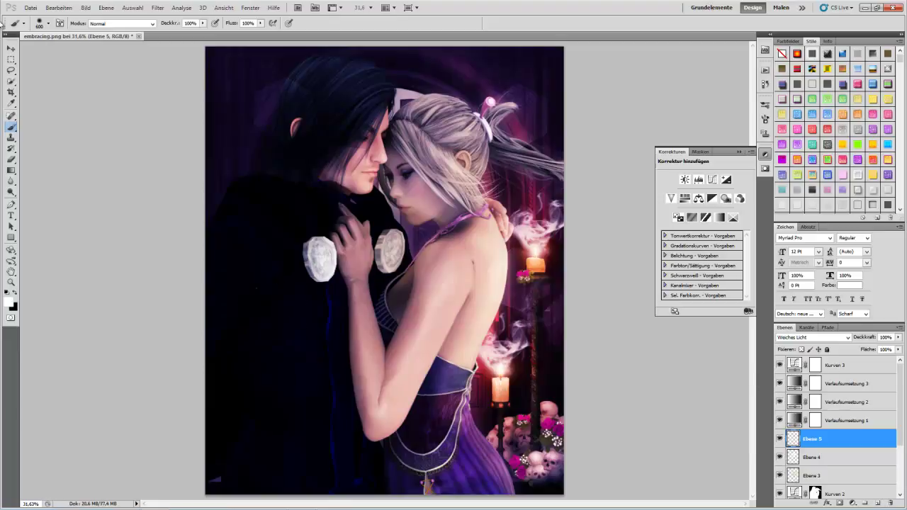
Step: Save the image as embracing.psd in Photoshop format with maximum compatibility
left_click(11, 48)
left_click(30, 7)
left_click(69, 144)
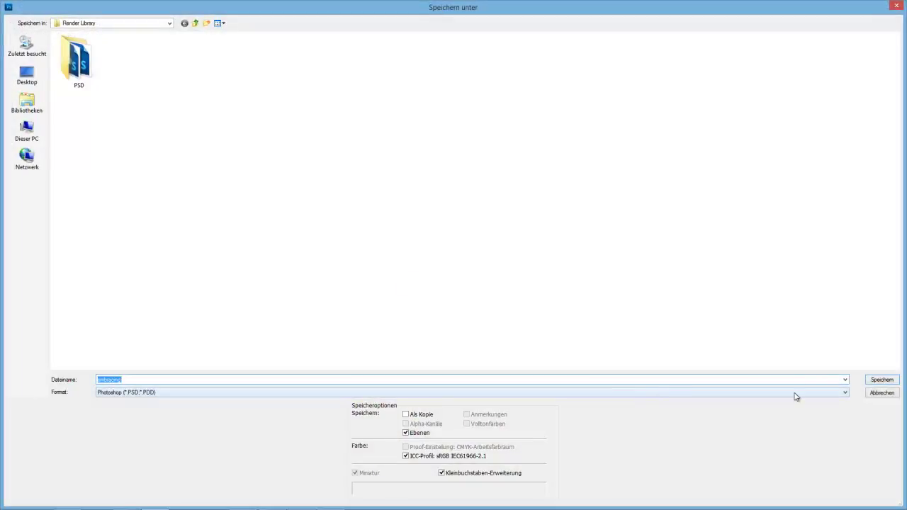
left_click(882, 380)
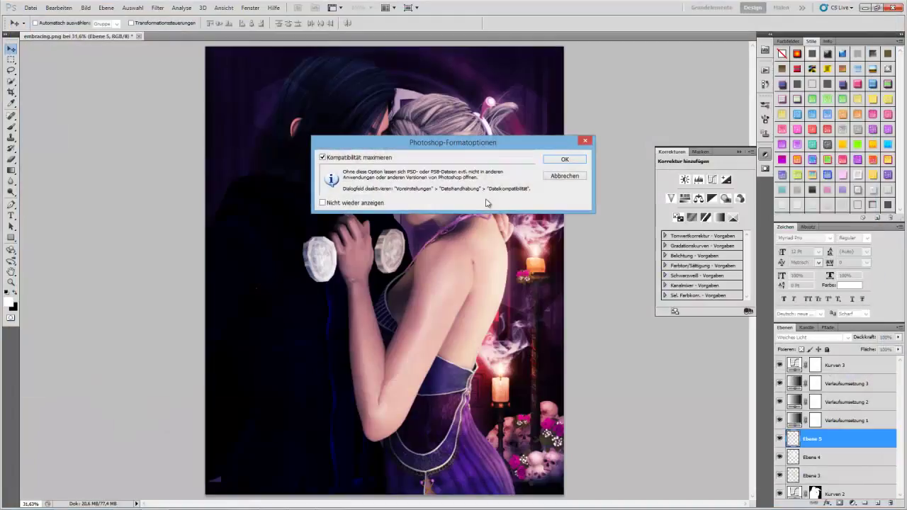
left_click(565, 160)
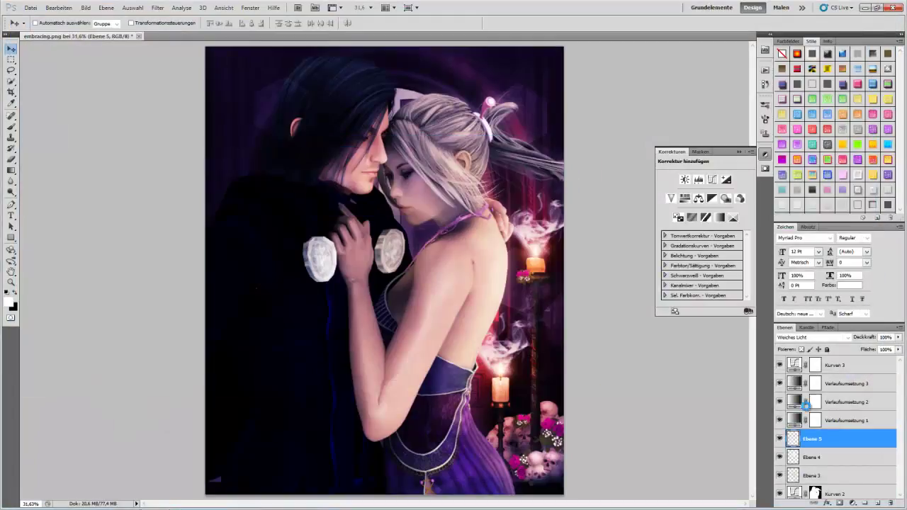
left_click(839, 369)
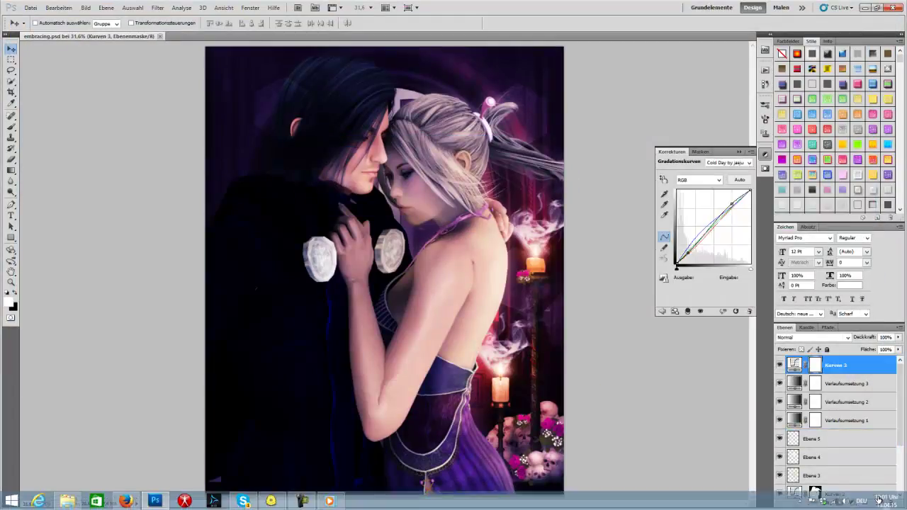
Step: Add a new layer above Kurven 3 and fill it with the merged image via Apply Image
left_click(876, 501)
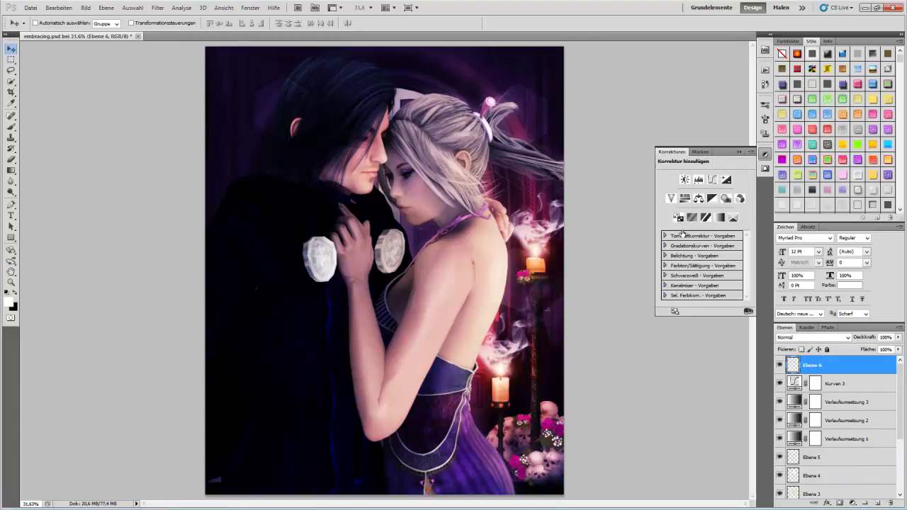
left_click(90, 10)
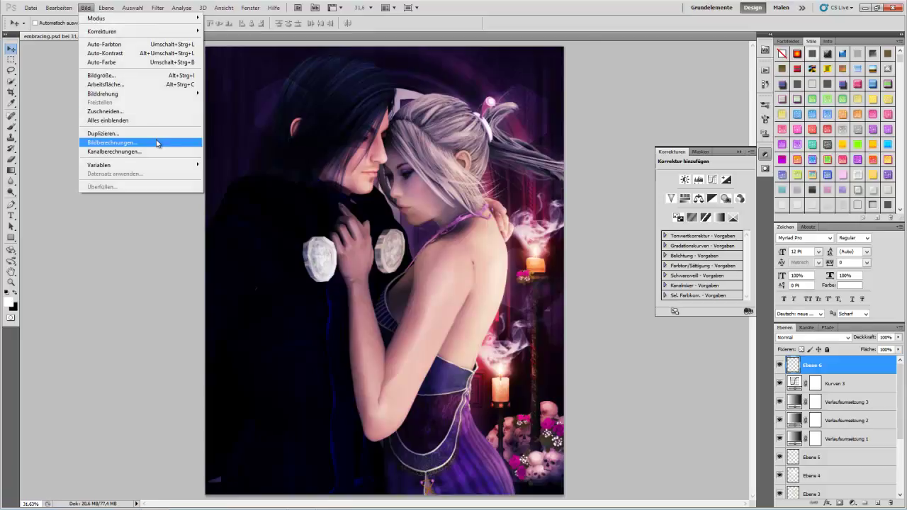
left_click(145, 143)
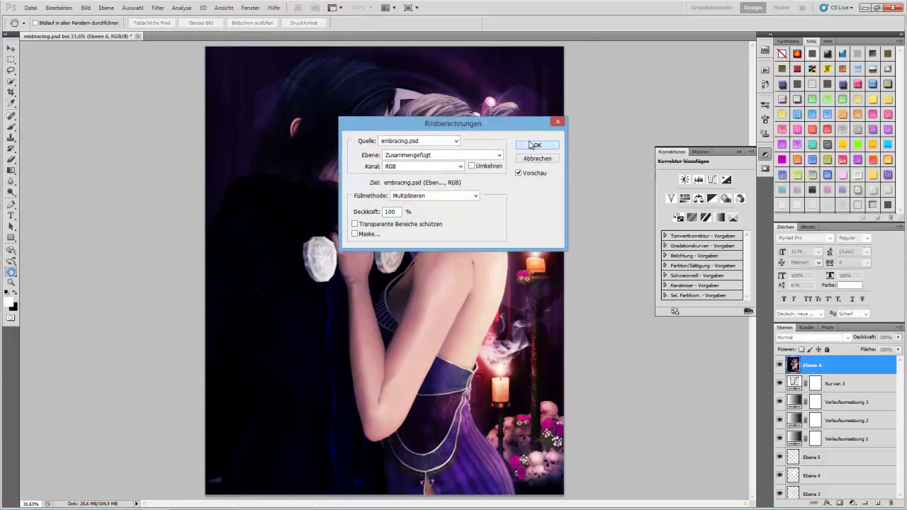
left_click(537, 144)
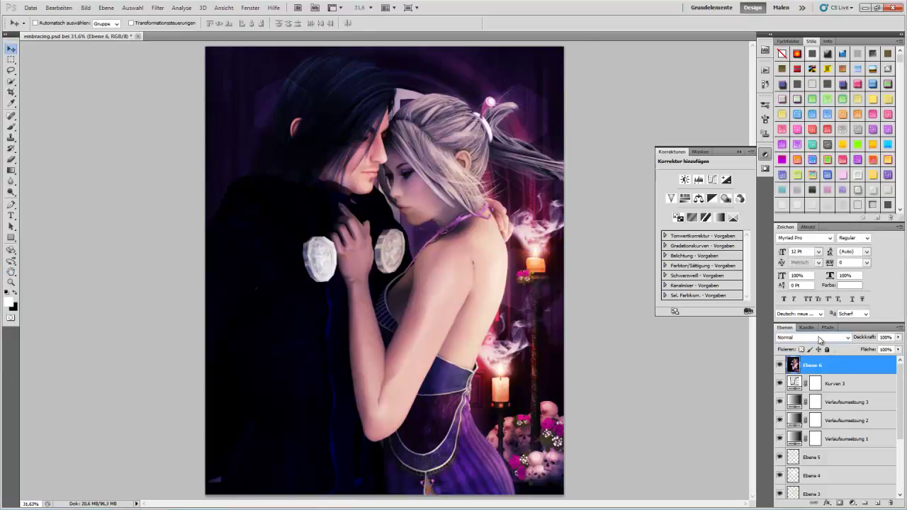
Step: Blend the merged layer as Weiches Licht instead of Ineinanderkopieren and lower its fill
left_click(819, 340)
left_click(807, 206)
left_click(202, 8)
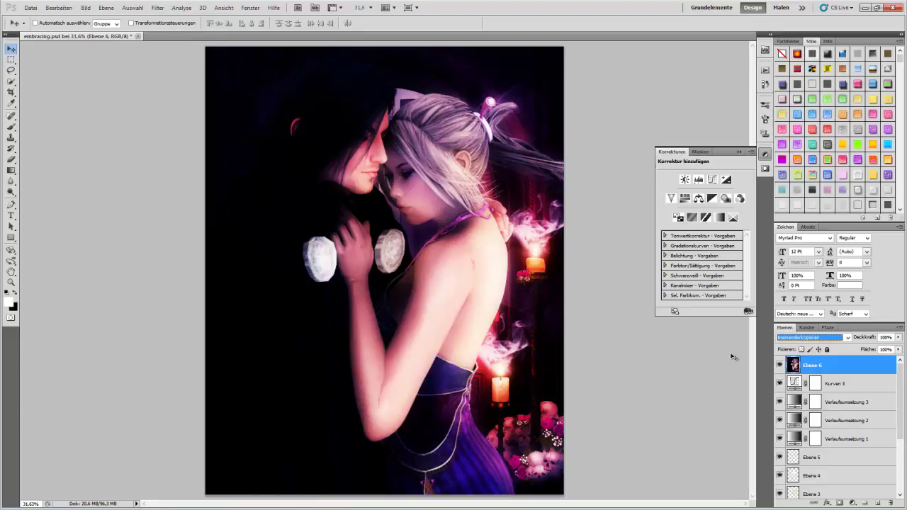
left_click(809, 343)
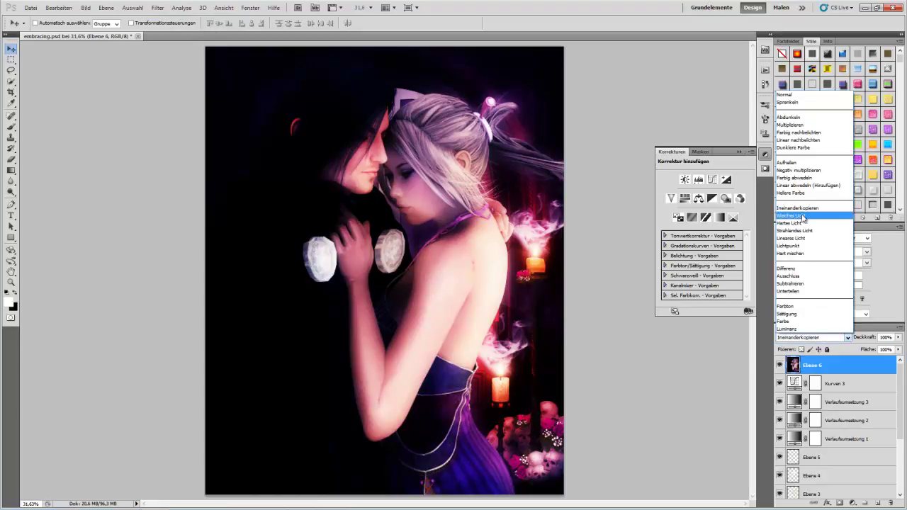
left_click(804, 217)
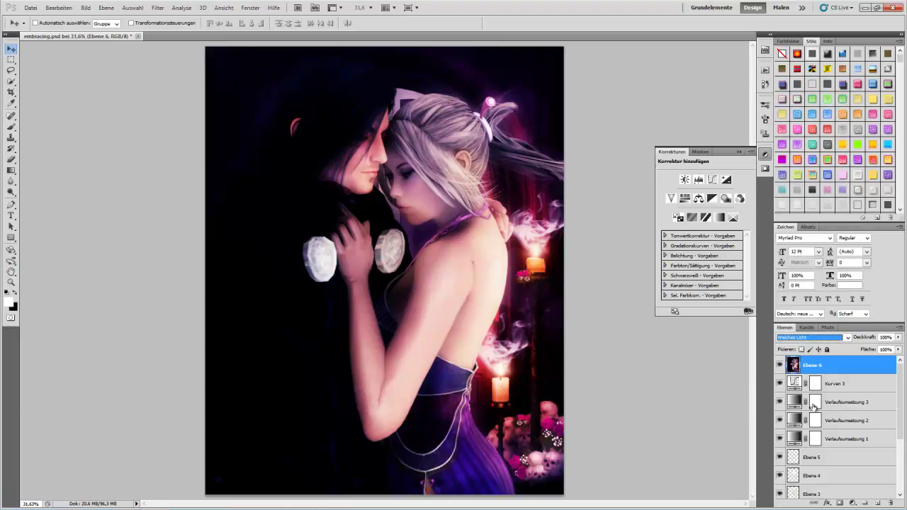
left_click(886, 349)
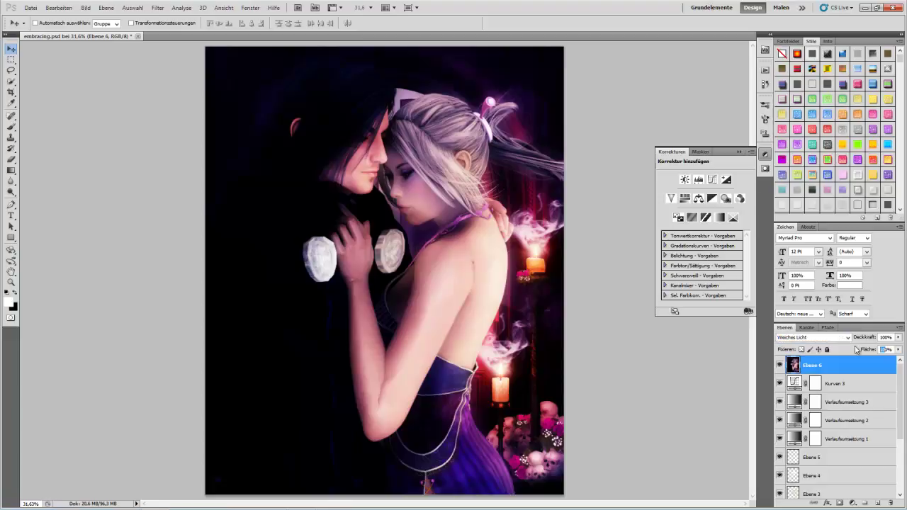
type("0")
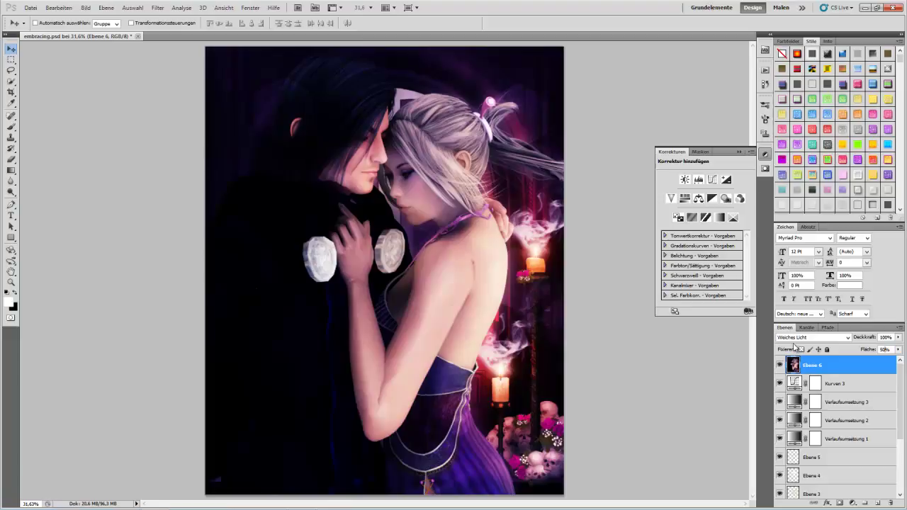
Step: Add Ebene 7 on top and fill it with another merged copy via Apply Image
left_click(878, 503)
left_click(58, 8)
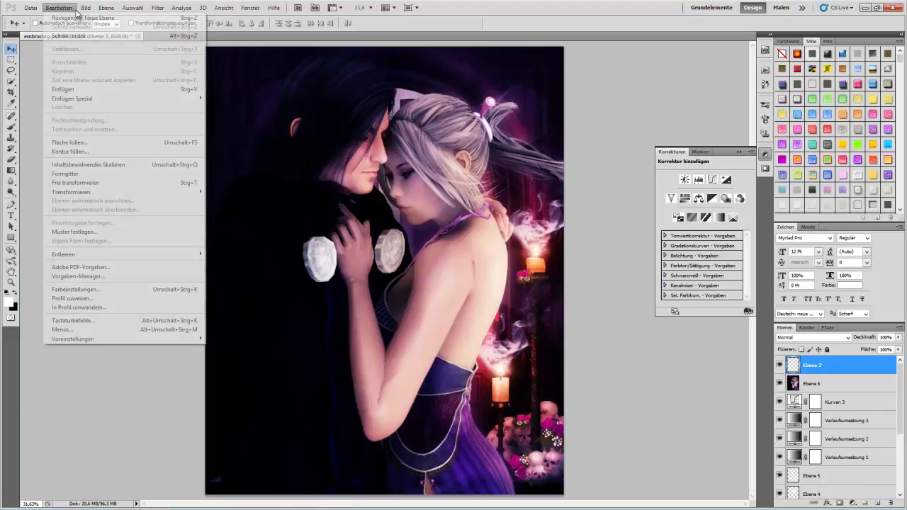
left_click(112, 142)
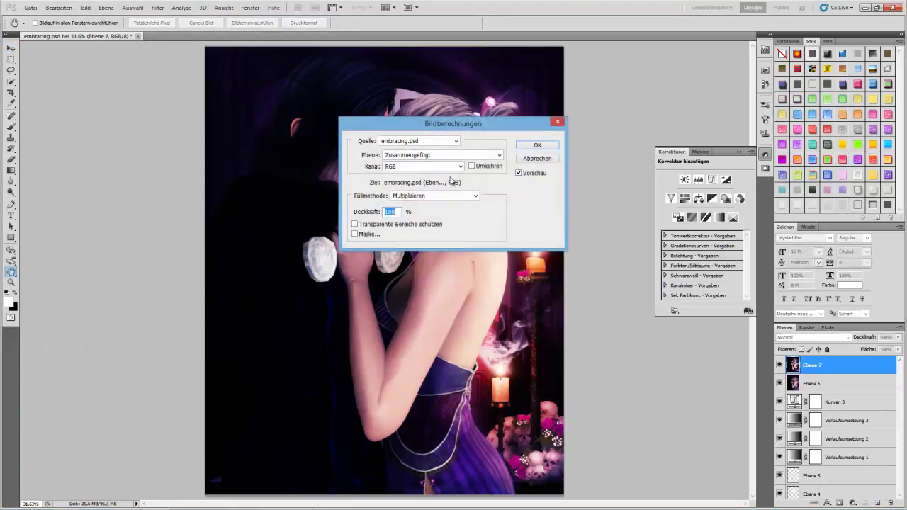
left_click(536, 146)
key("v")
left_click(157, 7)
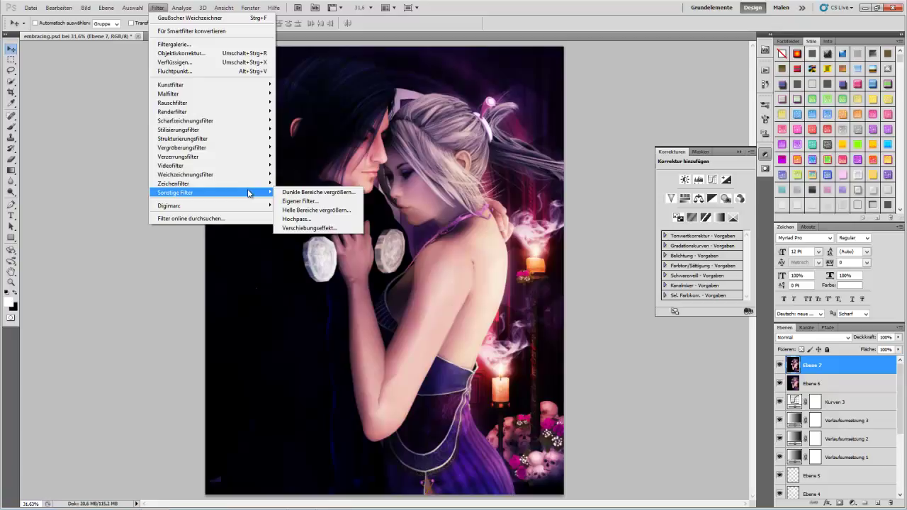
mouse_move(186, 174)
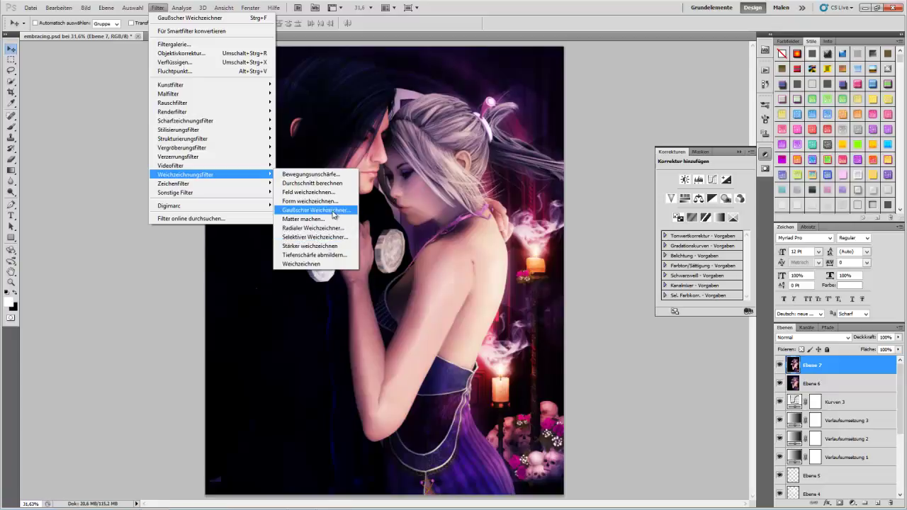
Step: Blur Ebene 7 with Selektiver Weichzeichner: radius 3.0, threshold 5.0, low quality
left_click(340, 237)
left_click(340, 240)
mouse_move(371, 200)
left_mouse_down()
mouse_move(407, 159)
mouse_move(463, 176)
left_mouse_up()
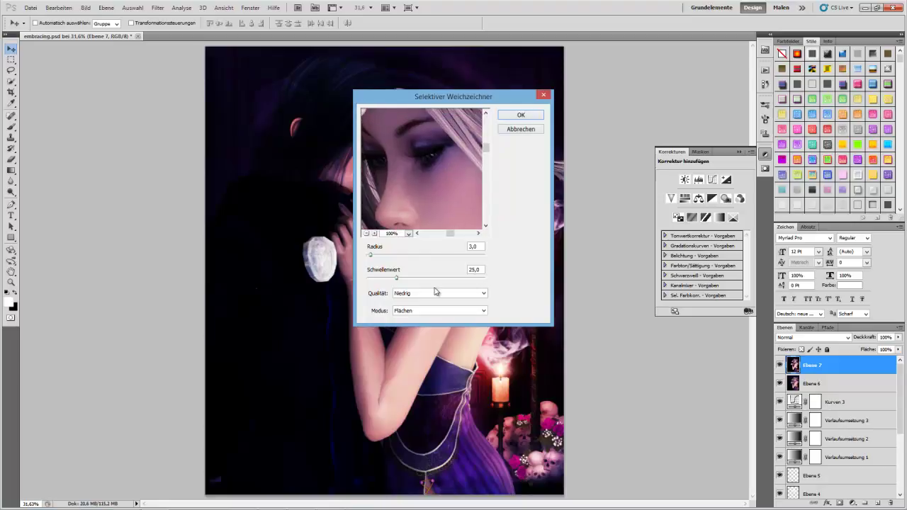
double_click(474, 270)
type("10")
left_click_drag(434, 232, 393, 196)
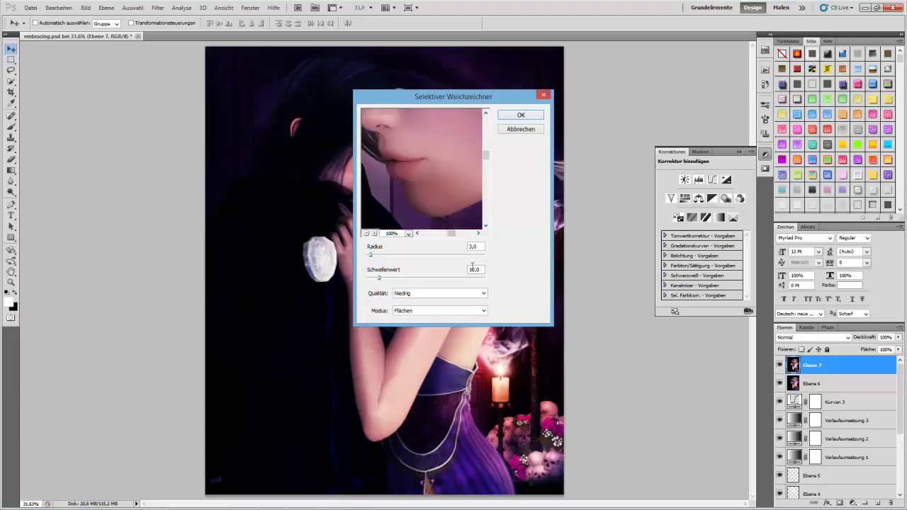
left_click_drag(473, 271, 440, 270)
type("5")
mouse_move(466, 192)
left_mouse_down()
mouse_move(385, 202)
mouse_move(392, 177)
left_mouse_up()
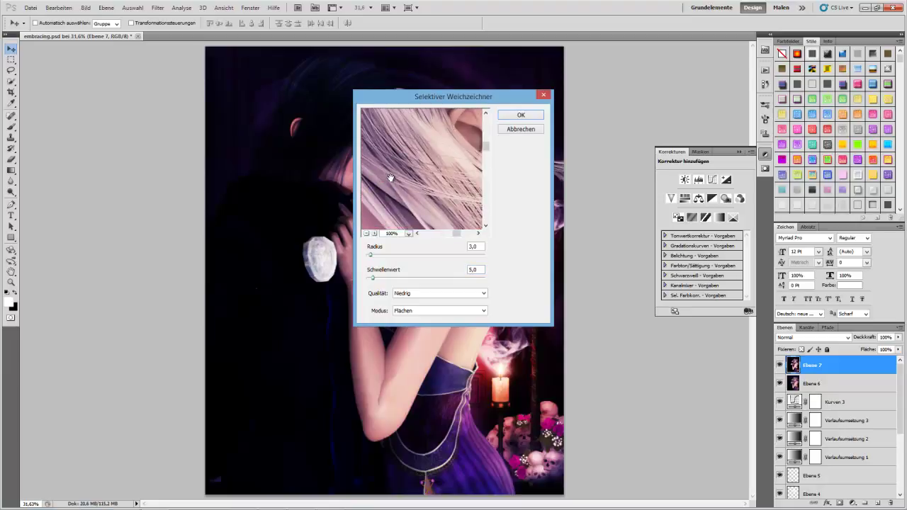
left_click(509, 116)
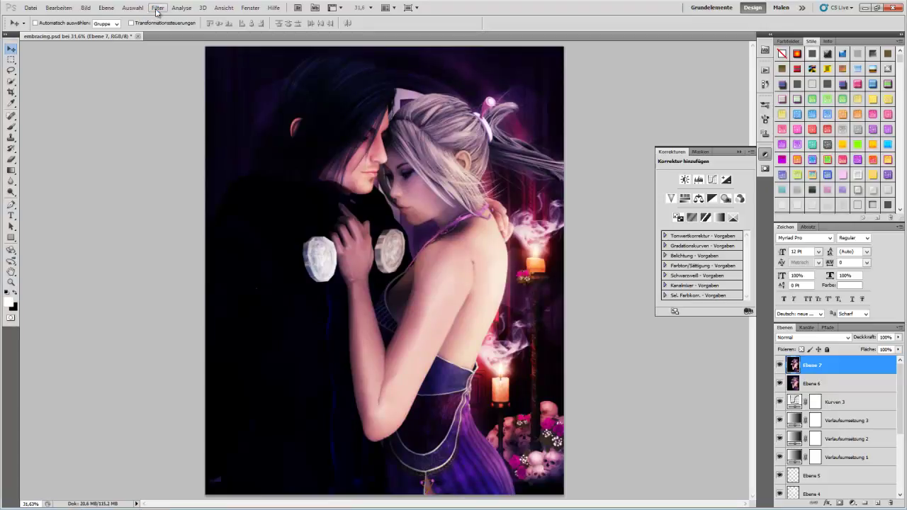
Step: Preview Unsharp Mask on Ebene 7, then cancel it without applying
left_click(157, 10)
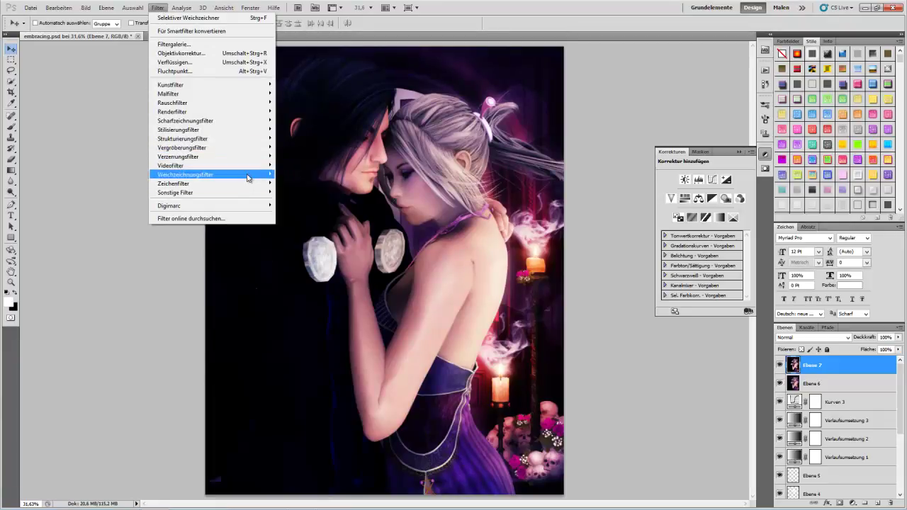
mouse_move(185, 120)
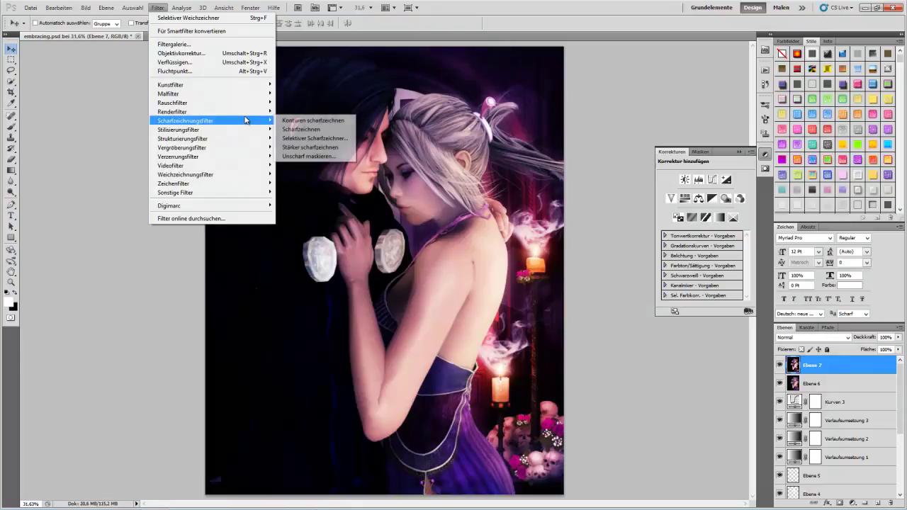
left_click(310, 156)
mouse_move(431, 183)
left_mouse_down()
mouse_move(437, 148)
mouse_move(411, 160)
mouse_move(467, 136)
mouse_move(455, 190)
mouse_move(418, 185)
left_mouse_up()
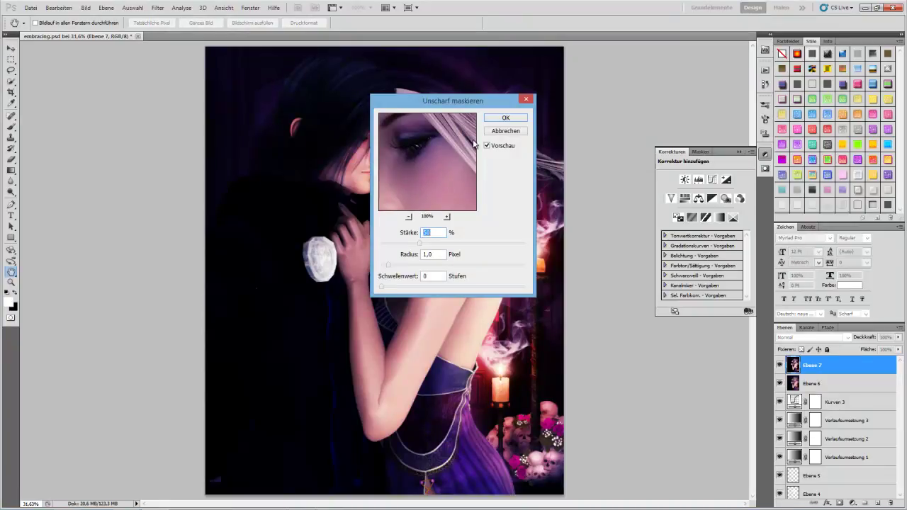
left_click(496, 133)
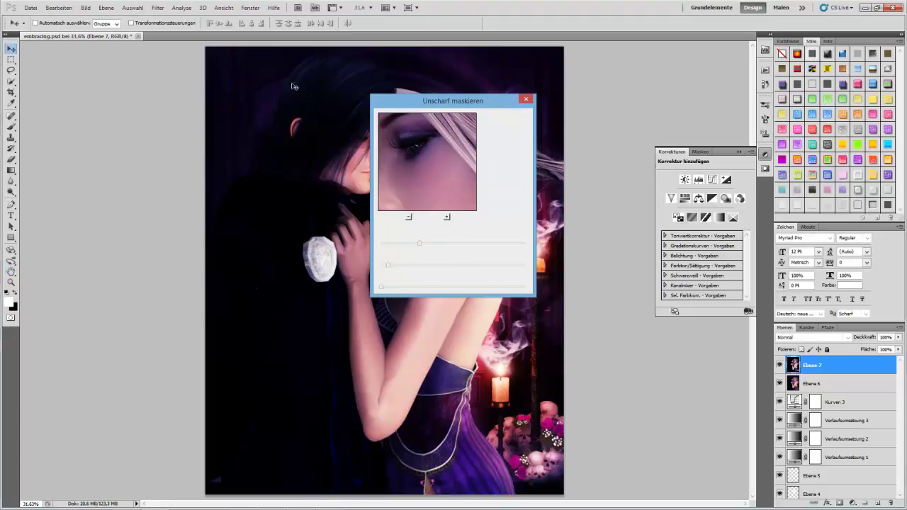
Step: Sharpen Ebene 7 with Selektiver Scharfzeichner at 100%, radius 1.0 px, and save embracing.psd
left_click(157, 7)
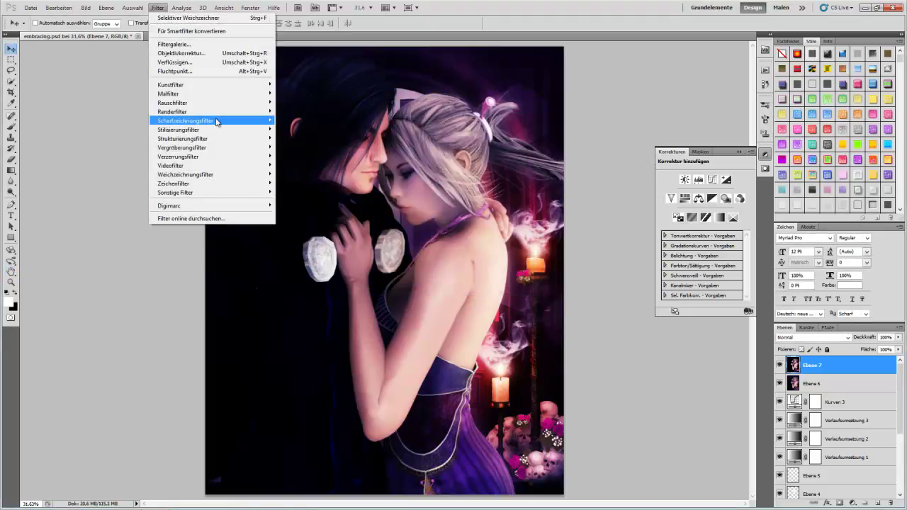
mouse_move(186, 120)
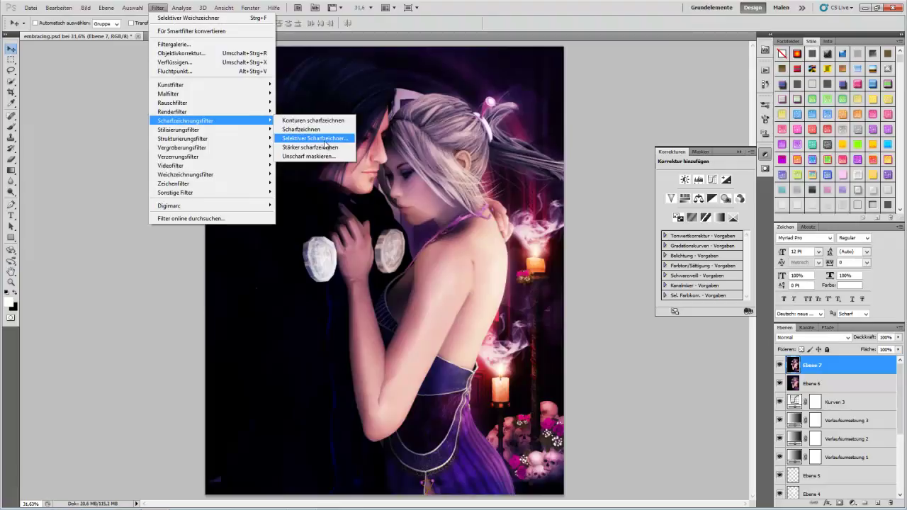
left_click(325, 138)
mouse_move(425, 127)
left_mouse_down()
mouse_move(420, 265)
mouse_move(451, 222)
mouse_move(438, 265)
left_mouse_up()
mouse_move(425, 226)
left_mouse_down()
mouse_move(405, 227)
mouse_move(401, 256)
left_mouse_up()
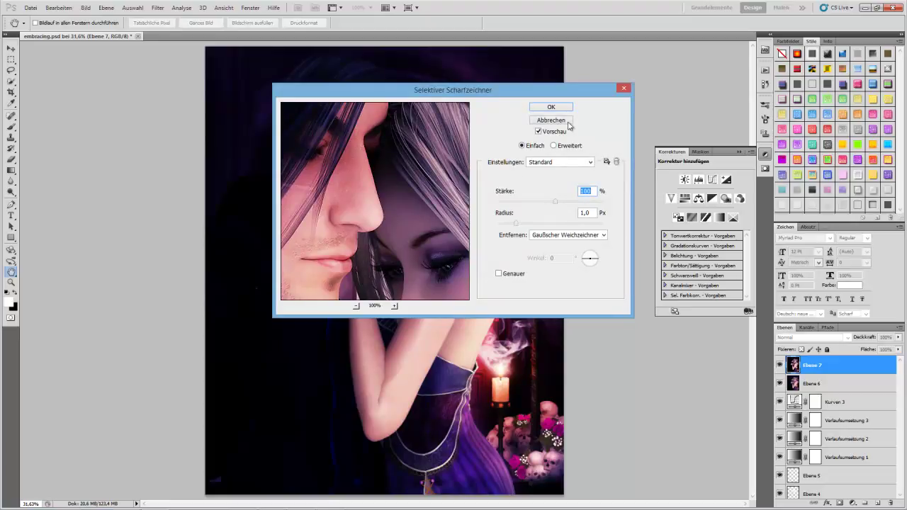
left_click(553, 107)
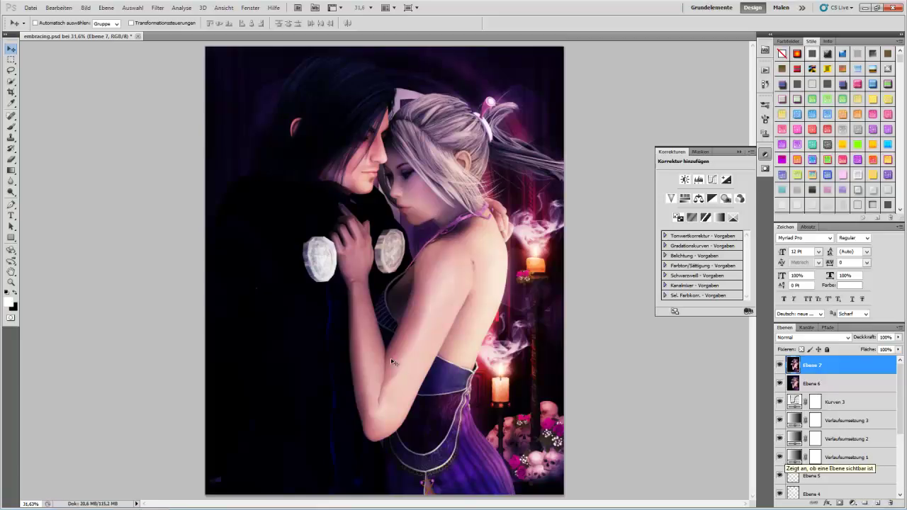
left_click(33, 7)
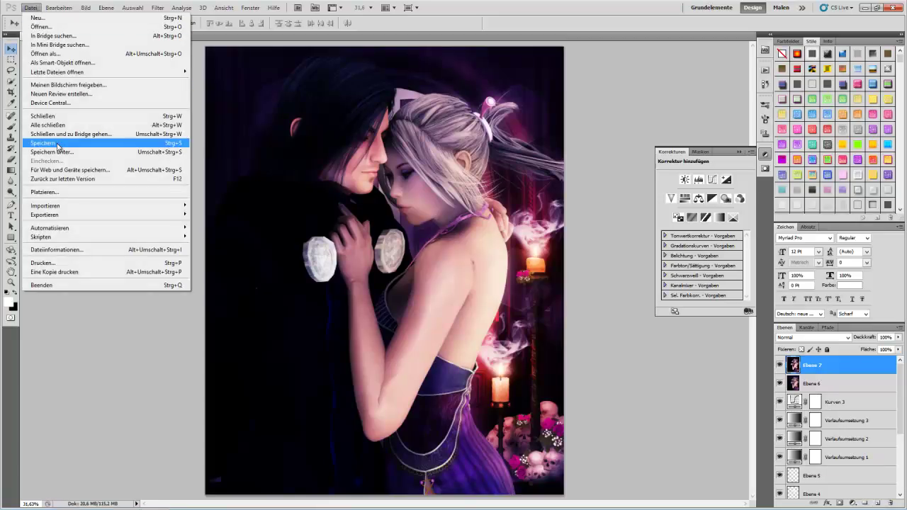
left_click(57, 144)
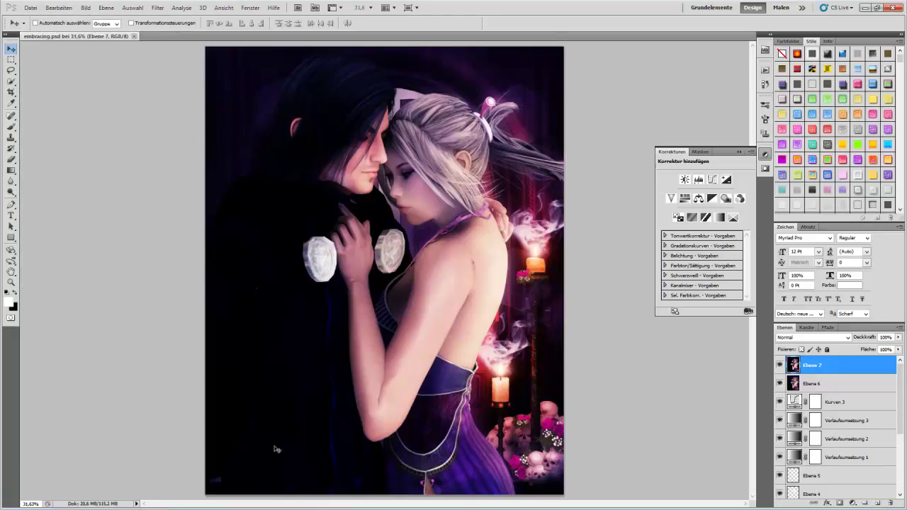